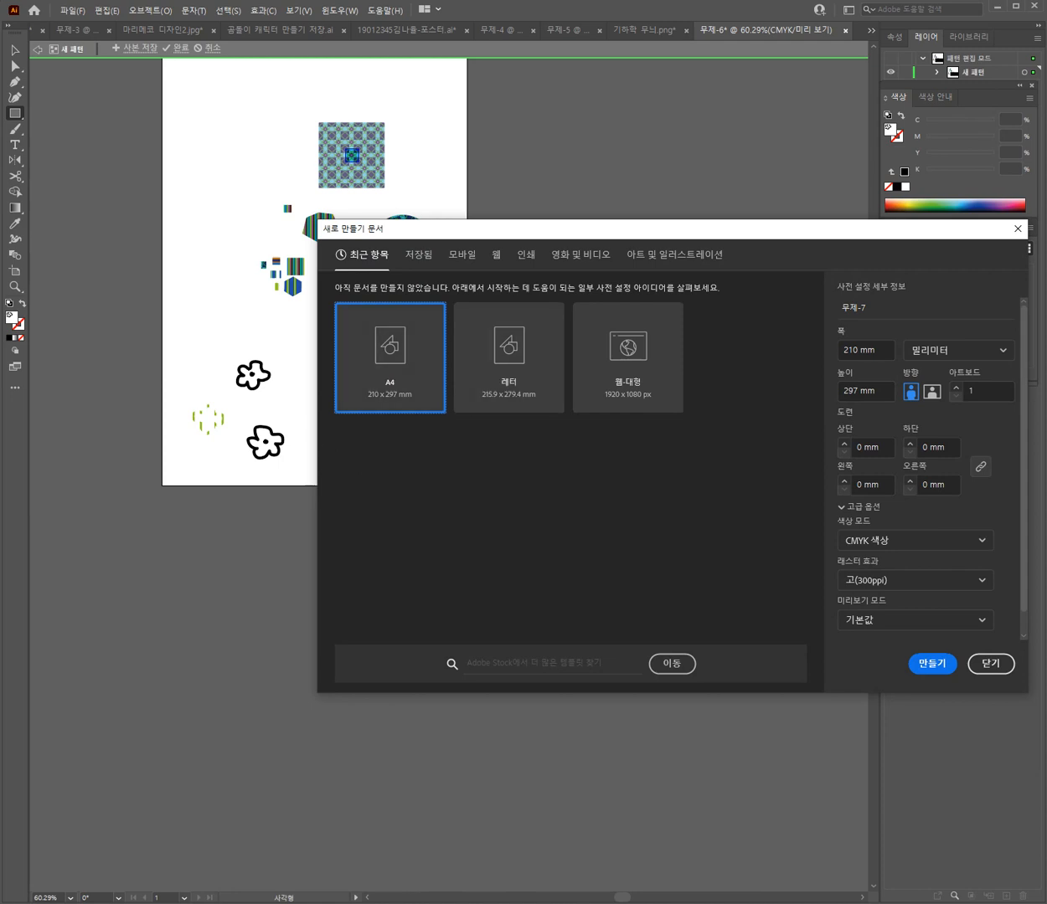
# Step: Create a new portrait A4 document, 210 x 297 mm, in CMYK colour mode
pyautogui.click(930, 663)
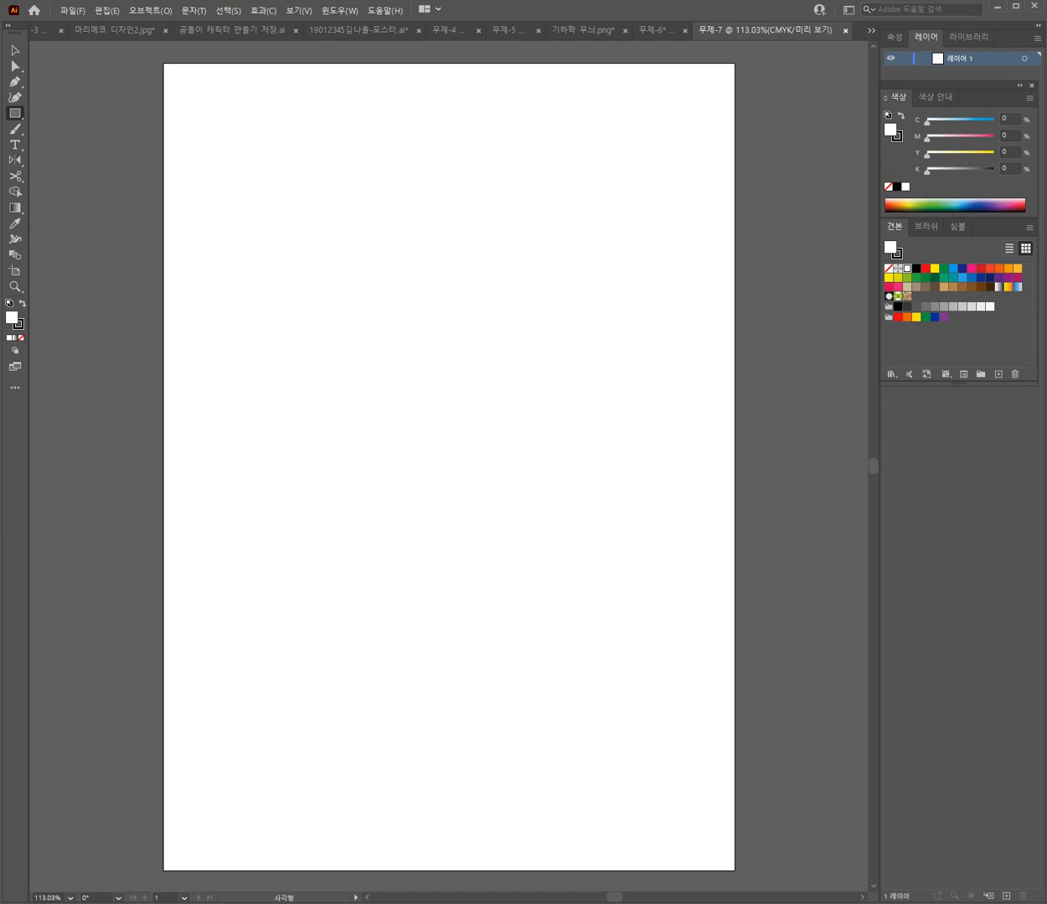
# Step: Draw a 5 mm by 5 mm square in the upper part of the artboard
pyautogui.hotkey('ctrl', 'space')
pyautogui.hotkey('ctrl', '-')
pyautogui.hotkey('ctrl', '-')
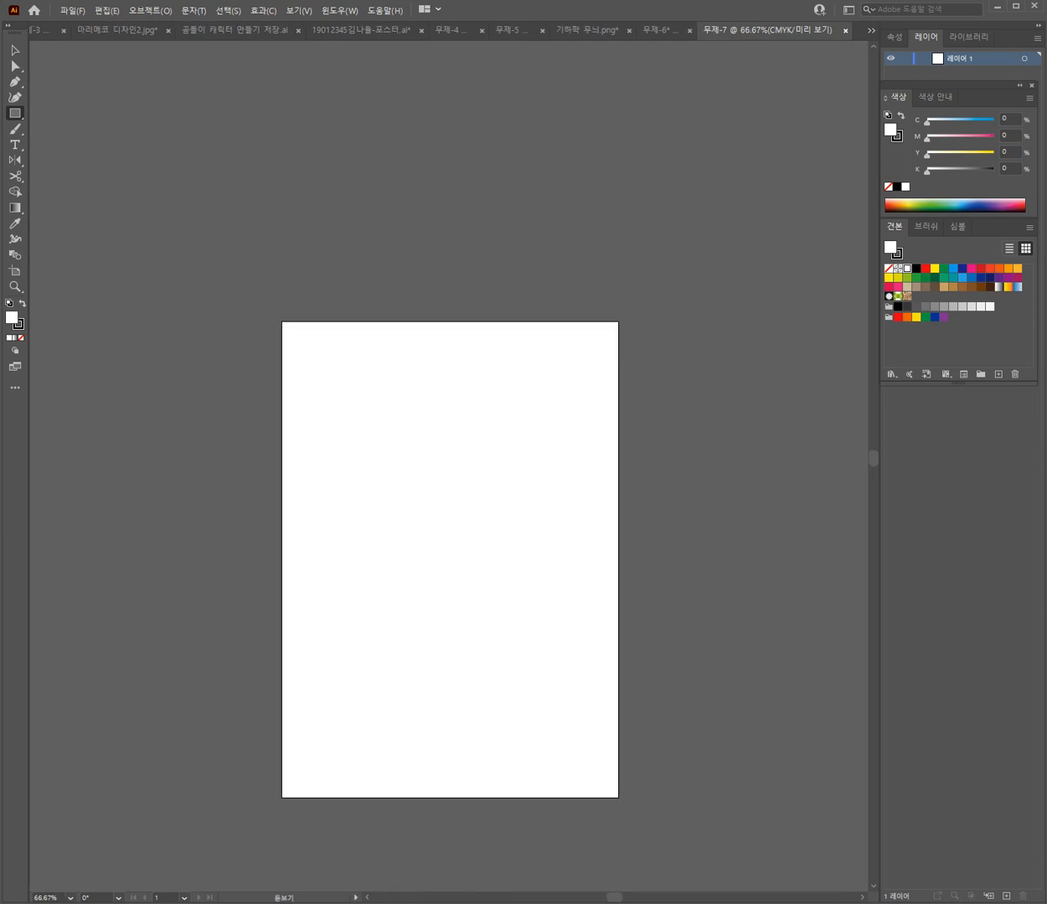
pyautogui.hotkey('ctrl', '-')
pyautogui.hotkey('ctrl', '+')
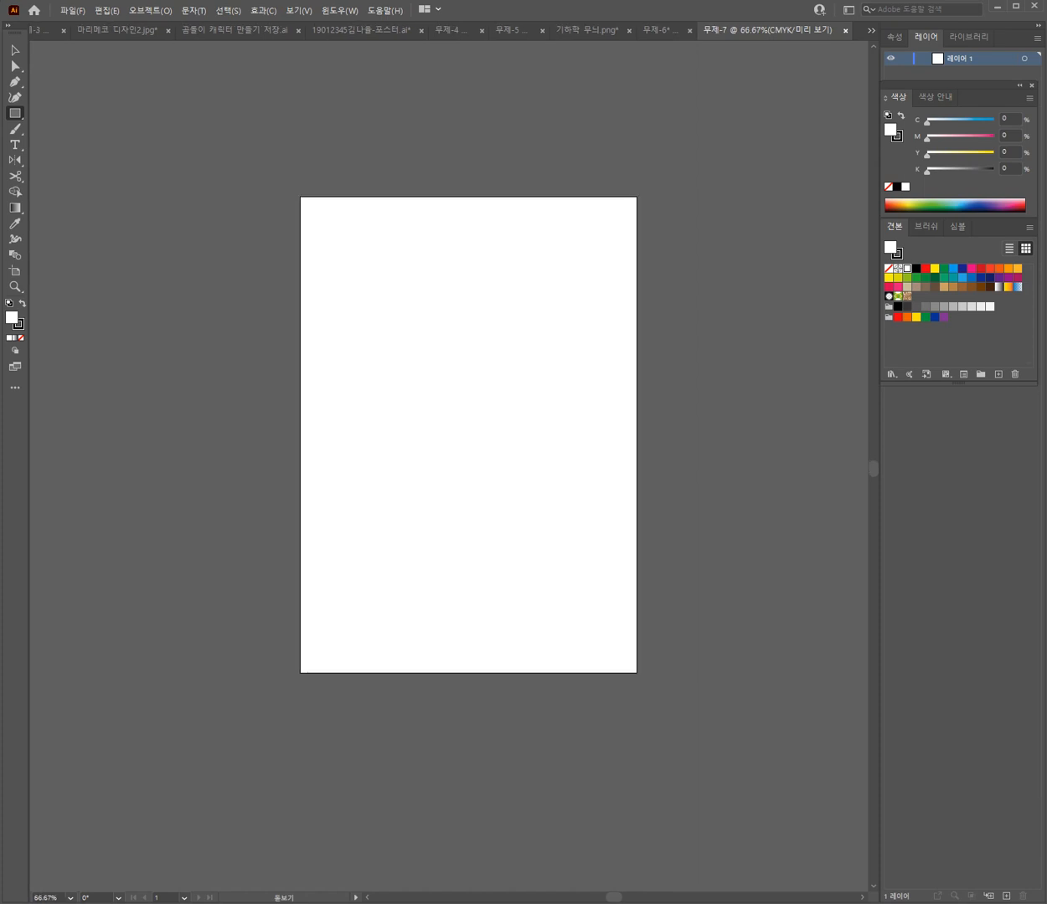
pyautogui.hotkey('ctrl', '+')
pyautogui.hotkey('ctrl', '+')
pyautogui.moveTo(449, 466); pyautogui.dragTo(466, 678)
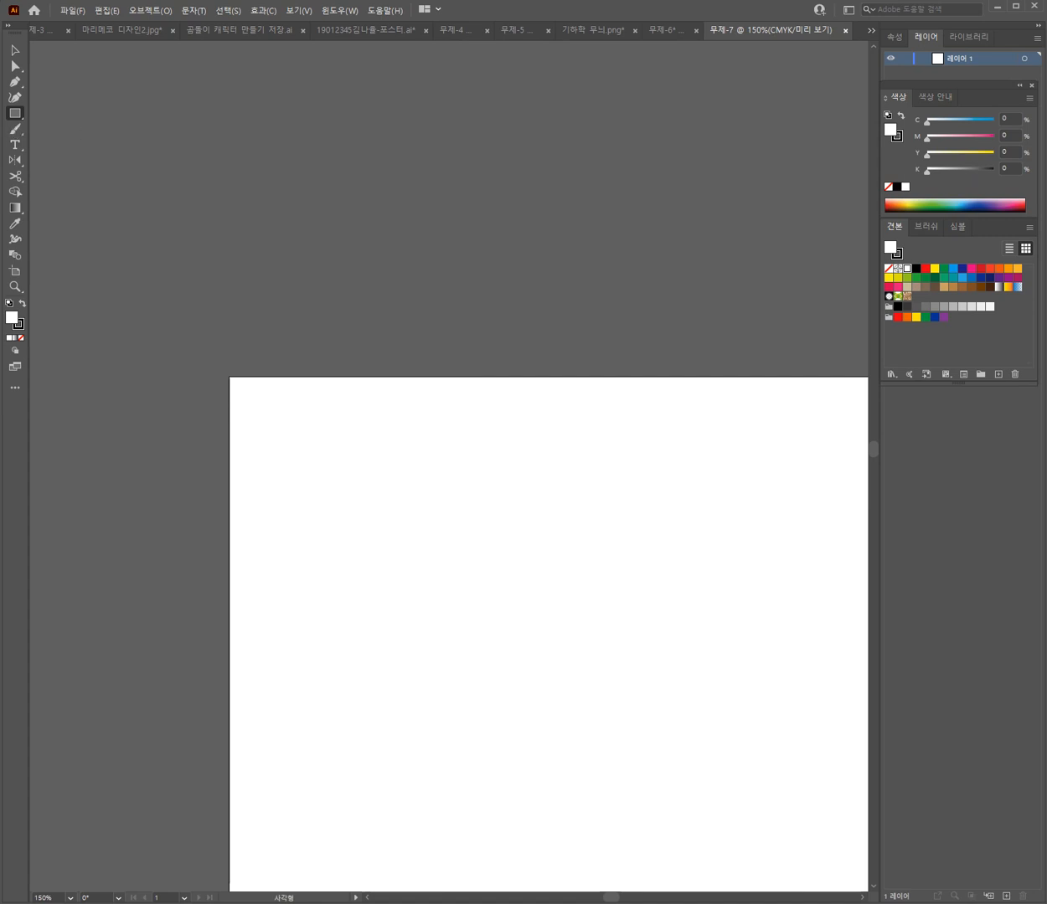
pyautogui.click(659, 593)
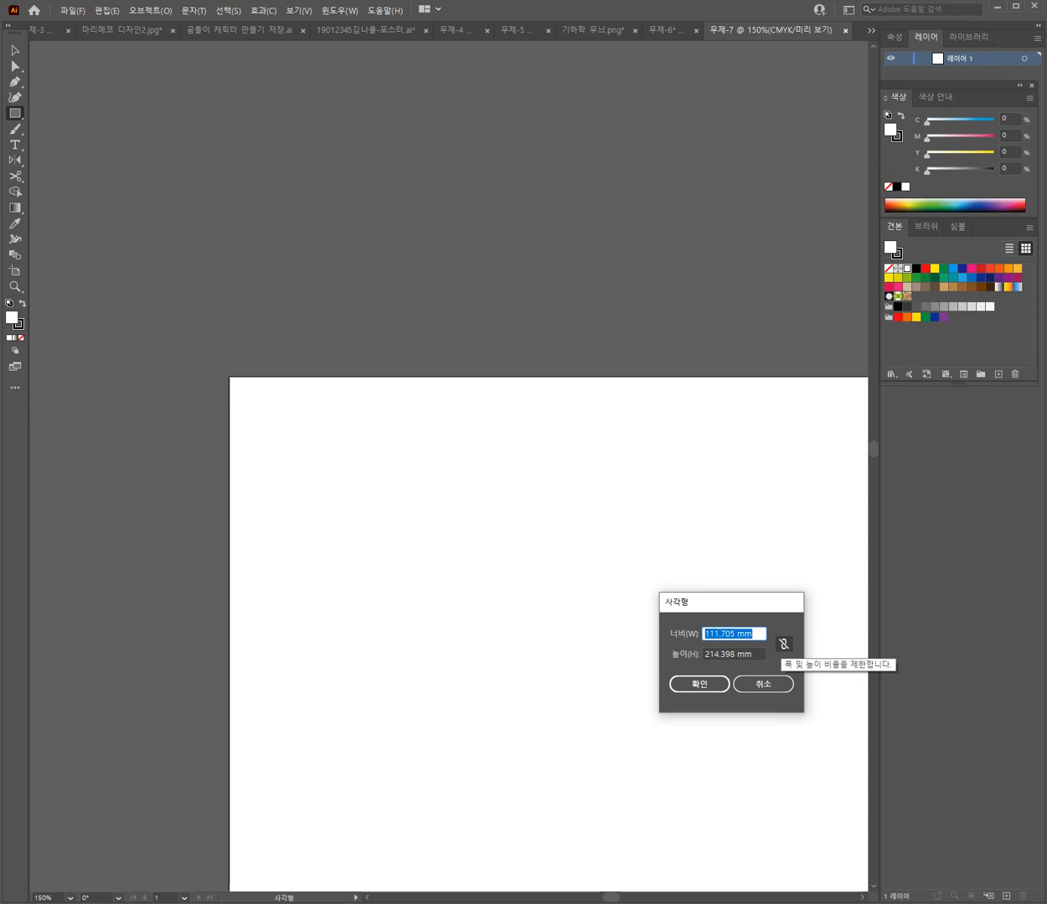
pyautogui.write('5')
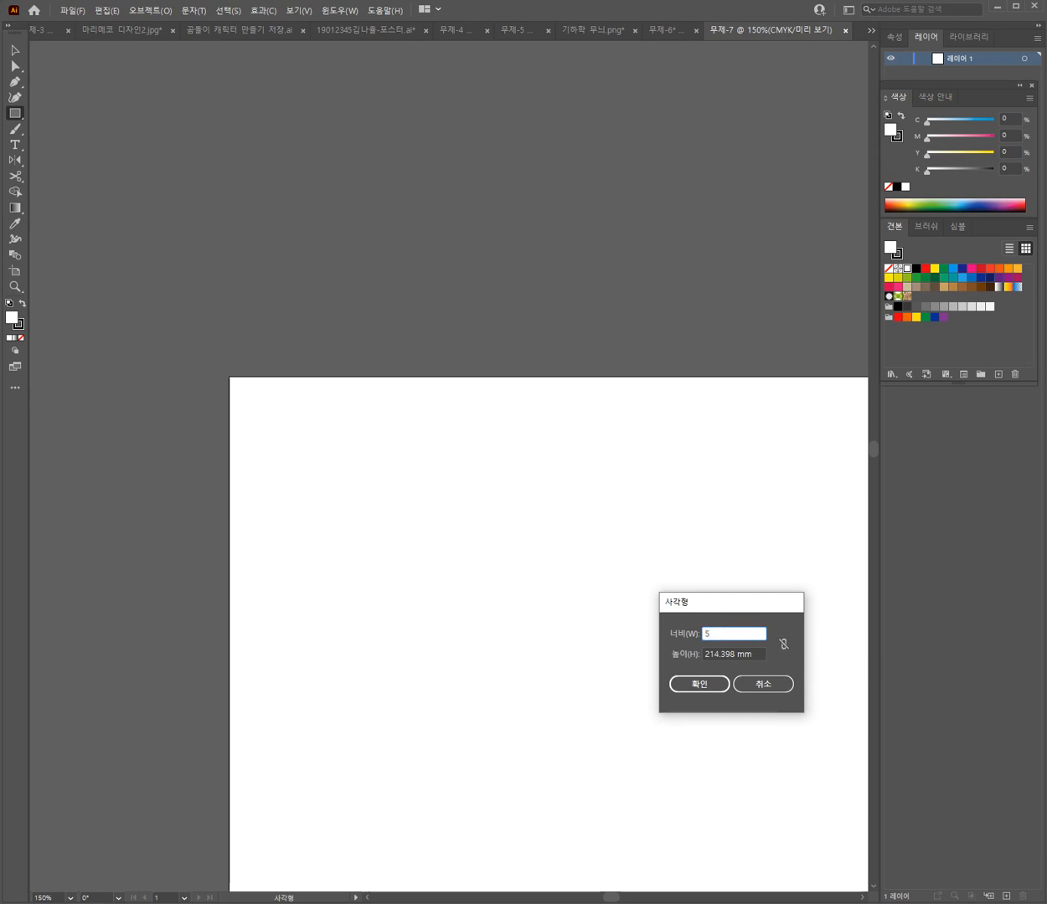
pyautogui.press('Tab')
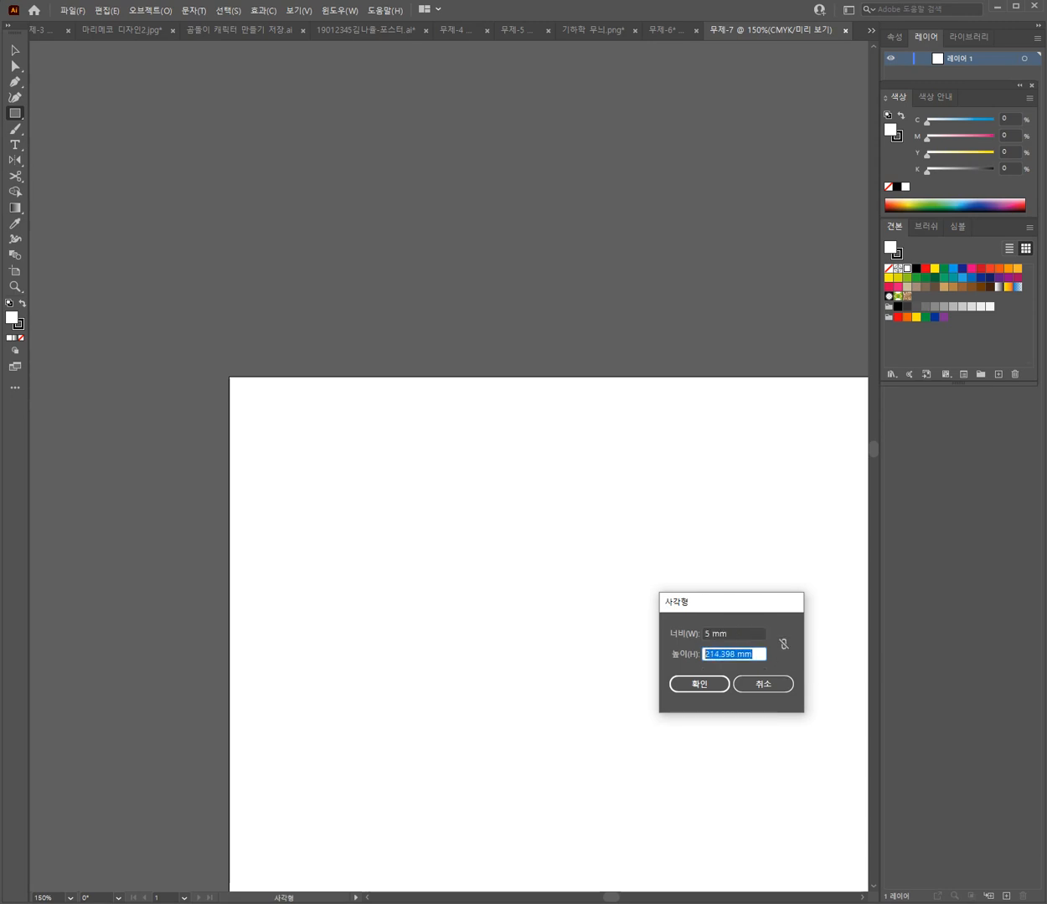
pyautogui.write('5')
pyautogui.press('Return')
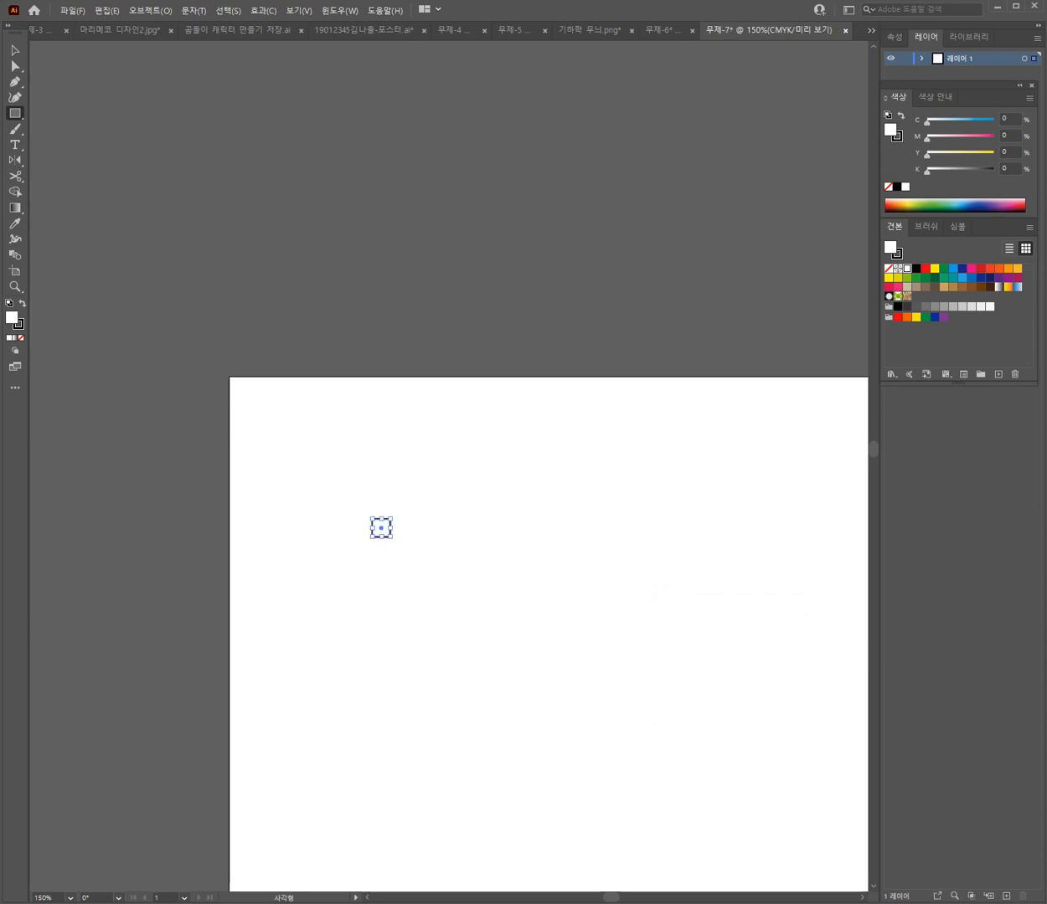
# Step: Fill the small square with the brown ornamental pattern swatch, keeping its black stroke
pyautogui.press('z')
pyautogui.moveTo(315, 468); pyautogui.dragTo(355, 337)
pyautogui.press('space')
pyautogui.moveTo(439, 488); pyautogui.dragTo(143, 163)
pyautogui.press('space')
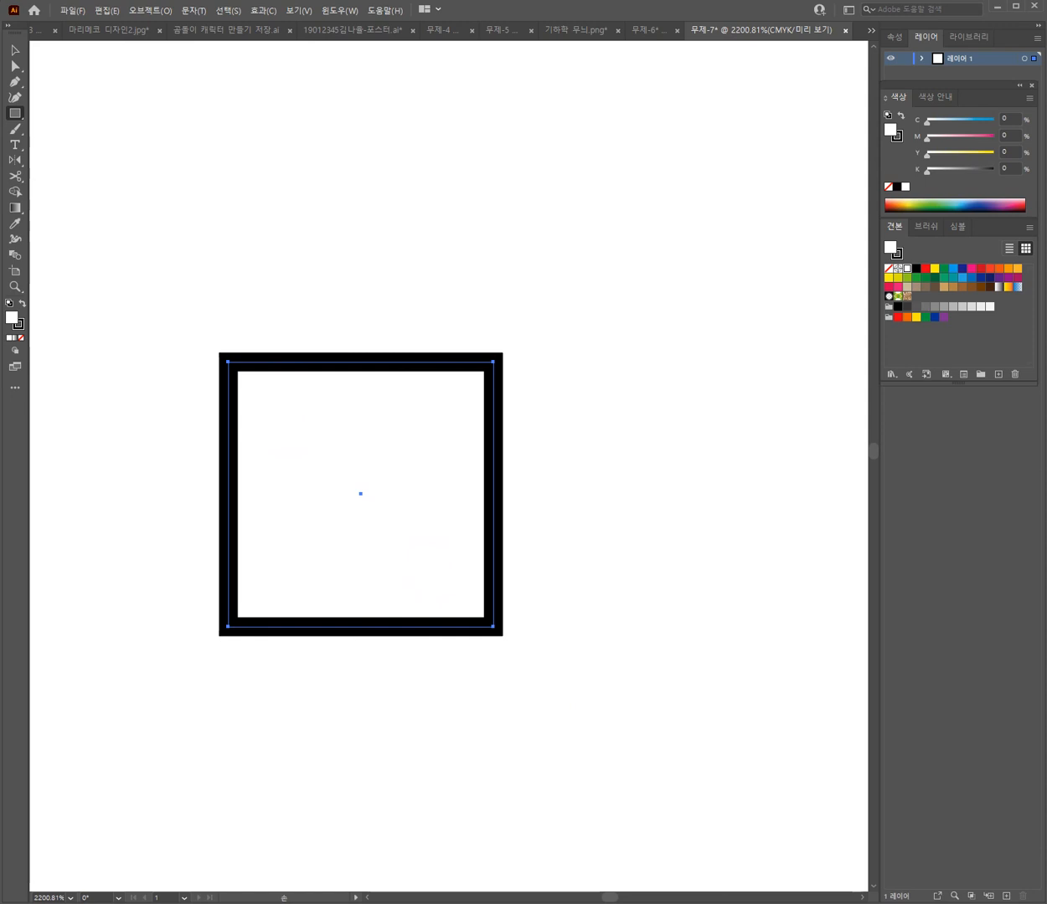
pyautogui.moveTo(360, 494); pyautogui.dragTo(333, 460)
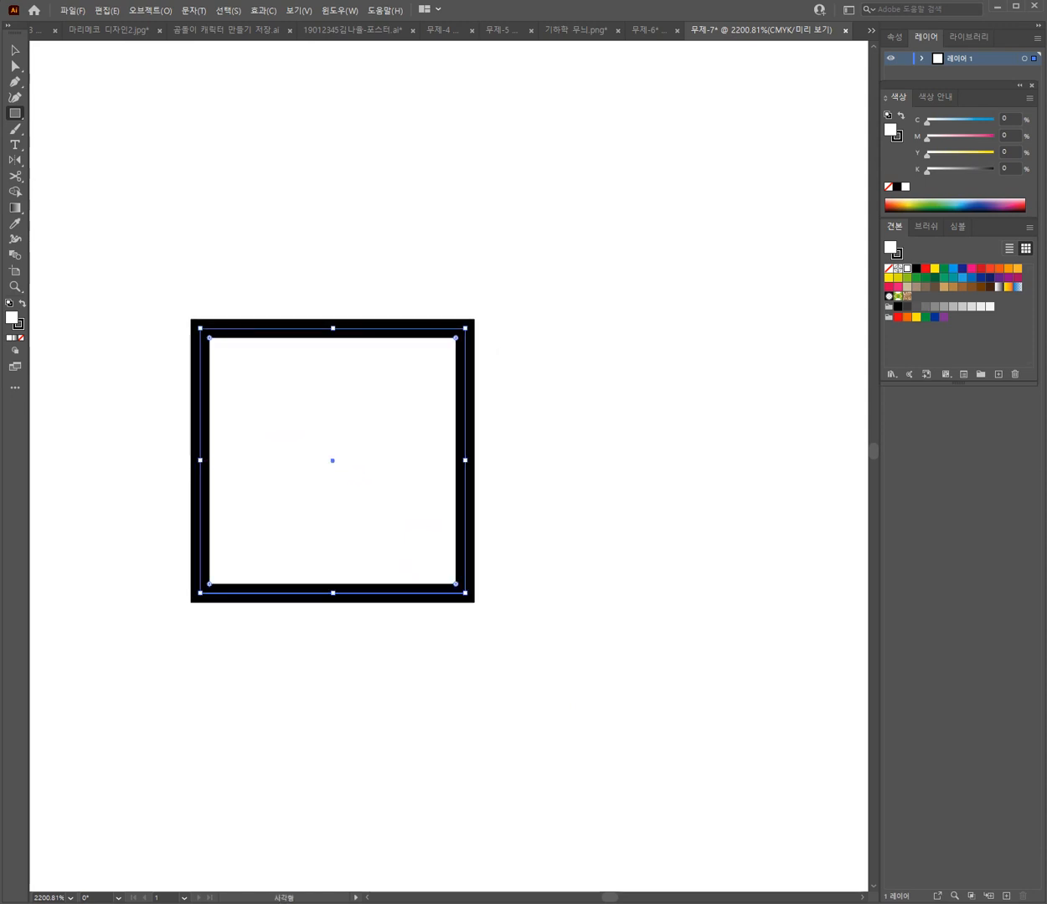
pyautogui.press('space')
pyautogui.moveTo(333, 460); pyautogui.dragTo(217, 271)
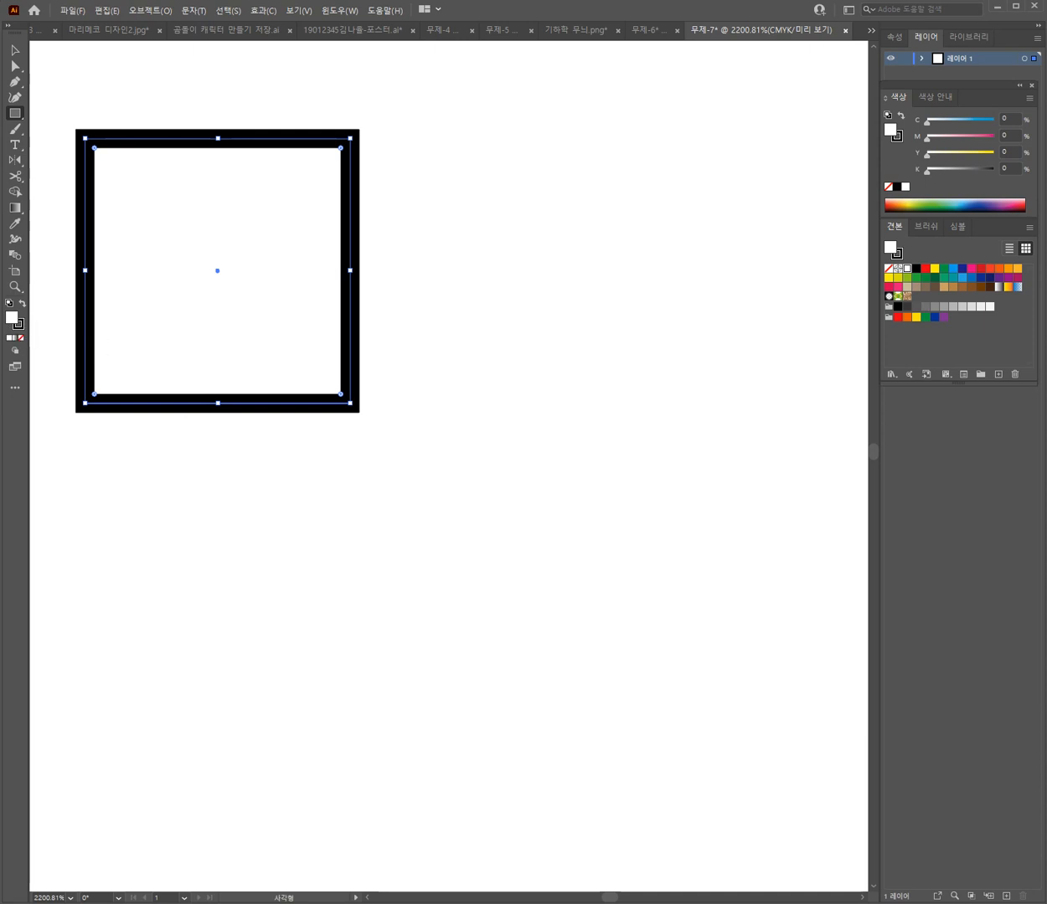
pyautogui.click(19, 325)
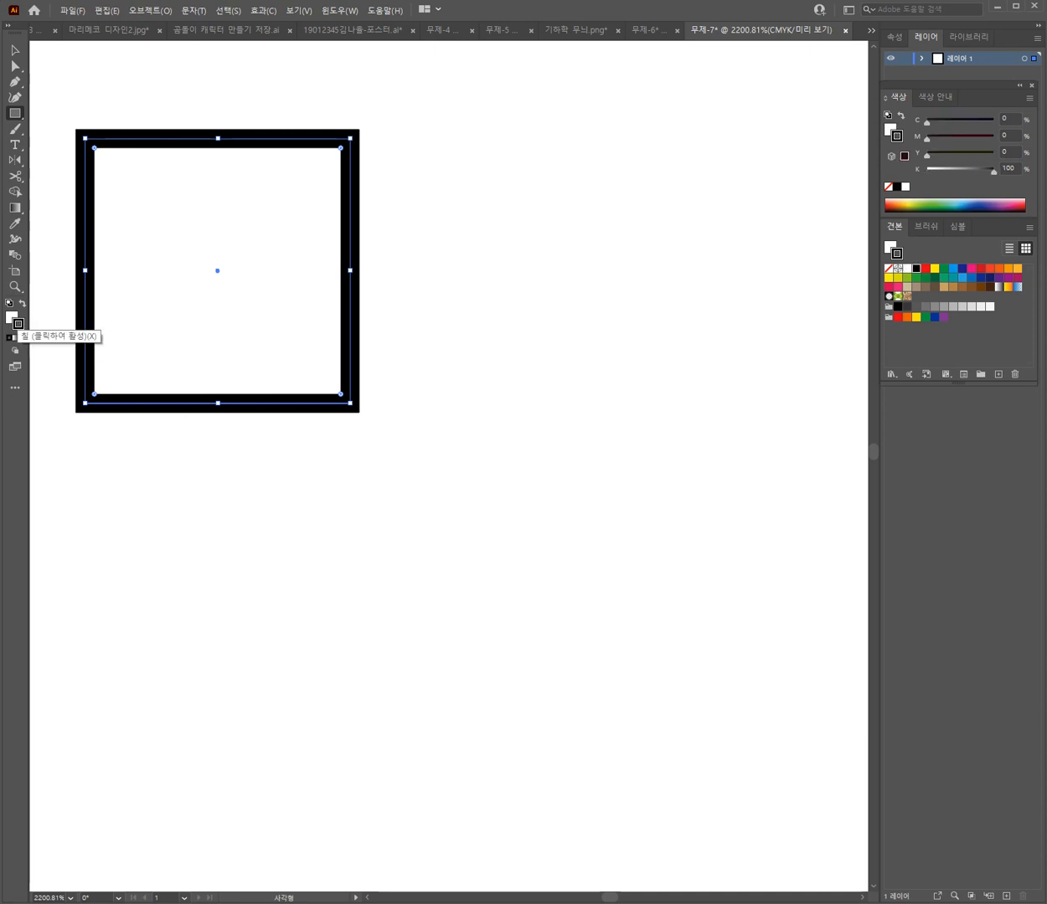
pyautogui.click(12, 318)
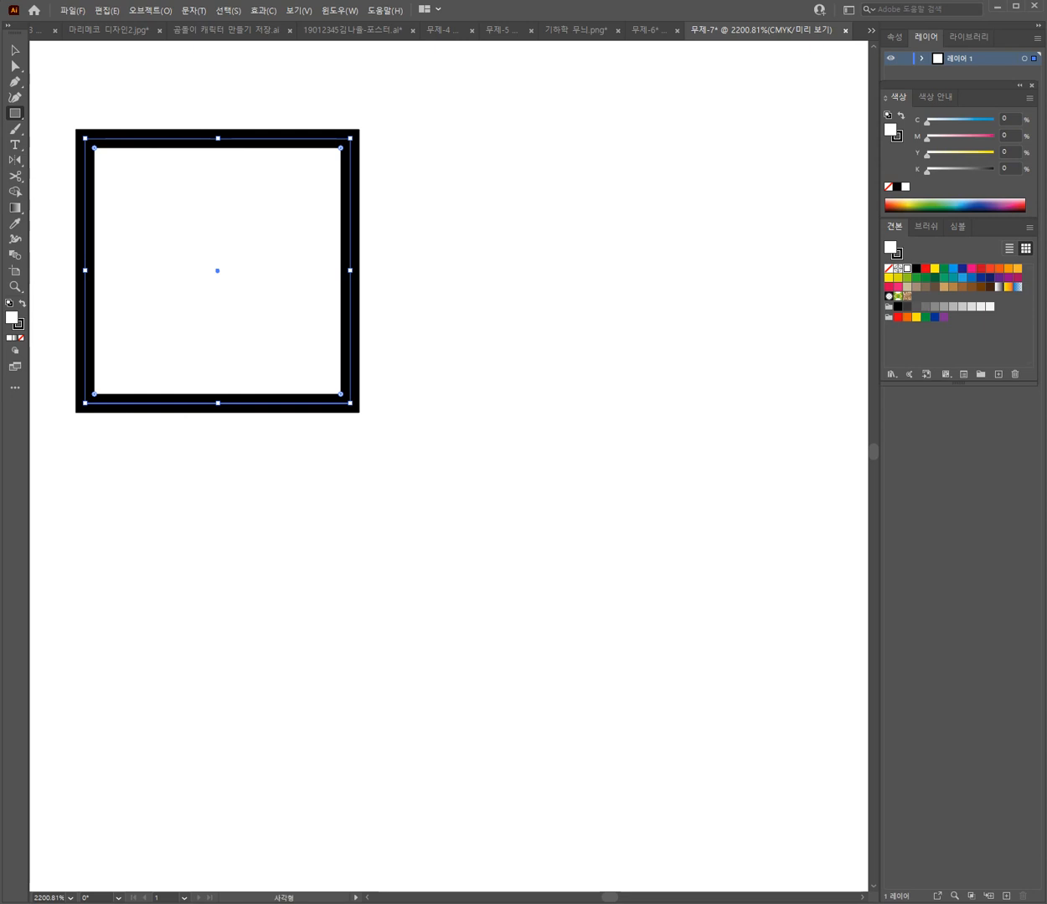
pyautogui.click(907, 296)
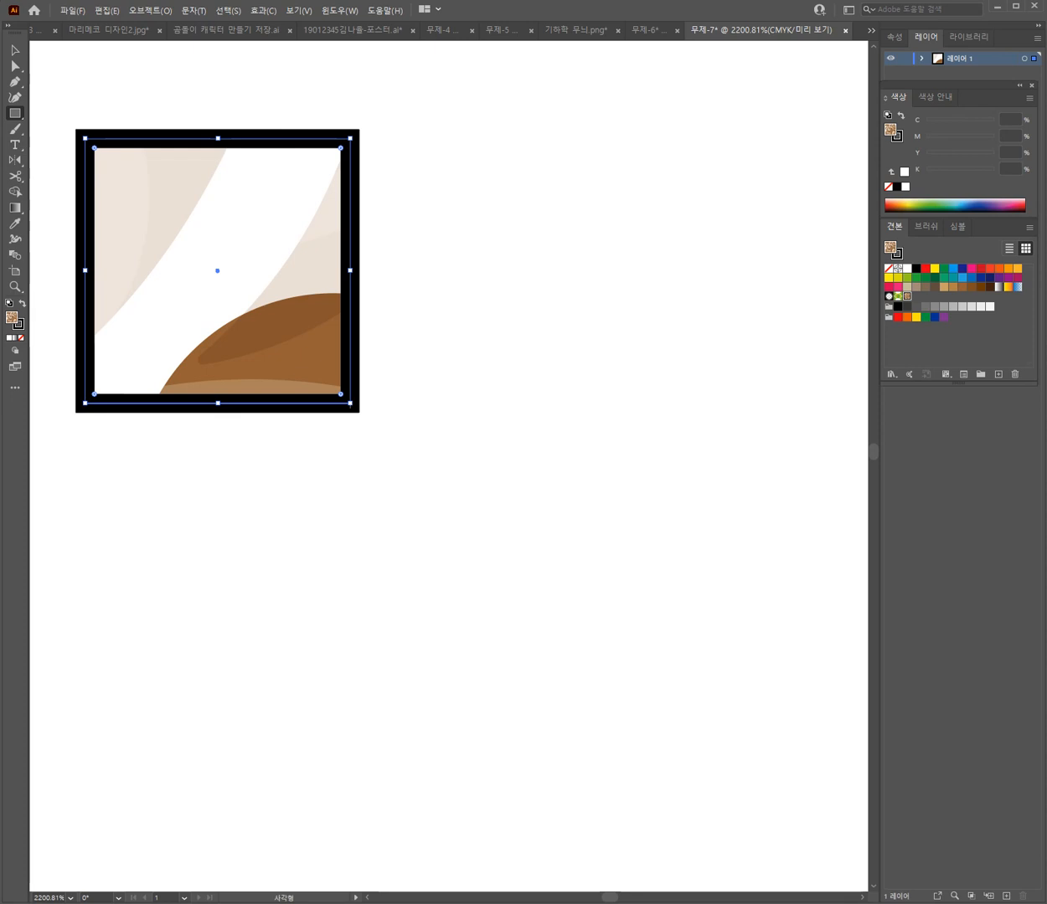
# Step: Enlarge the pattern-filled square to several times its size from its lower-right corner
pyautogui.hotkey('ctrl', 'space')
pyautogui.keyDown('ctrl'); pyautogui.click(406, 421); pyautogui.keyUp('ctrl')
pyautogui.keyDown('ctrl'); pyautogui.click(411, 536); pyautogui.keyUp('ctrl')
pyautogui.keyDown('ctrl'); pyautogui.keyDown('alt'); pyautogui.click(602, 434); pyautogui.keyUp('alt'); pyautogui.keyUp('ctrl')
pyautogui.keyDown('ctrl'); pyautogui.keyDown('alt'); pyautogui.click(602, 433); pyautogui.keyUp('alt'); pyautogui.keyUp('ctrl')
pyautogui.keyDown('ctrl'); pyautogui.keyDown('alt'); pyautogui.click(602, 434); pyautogui.keyUp('alt'); pyautogui.keyUp('ctrl')
pyautogui.keyDown('ctrl'); pyautogui.keyDown('alt'); pyautogui.click(602, 433); pyautogui.keyUp('alt'); pyautogui.keyUp('ctrl')
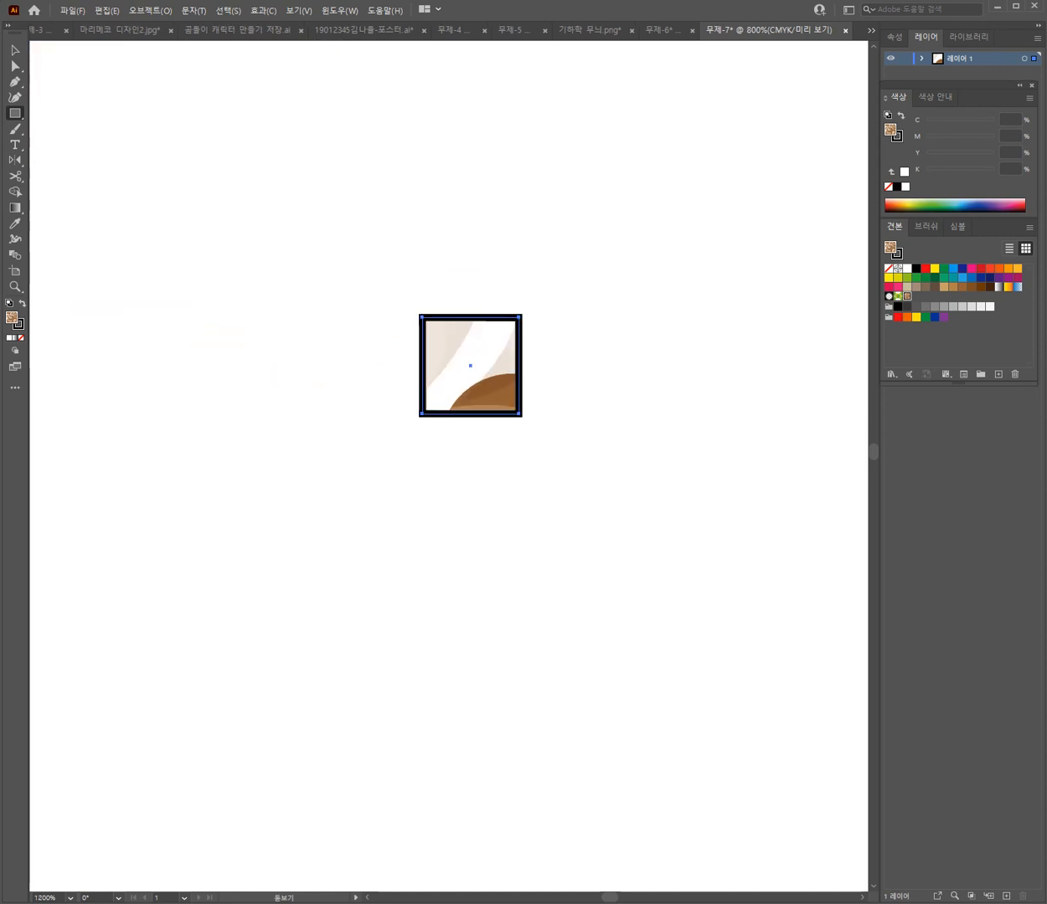
pyautogui.keyDown('ctrl'); pyautogui.keyDown('alt'); pyautogui.click(602, 434); pyautogui.keyUp('alt'); pyautogui.keyUp('ctrl')
pyautogui.moveTo(550, 419); pyautogui.dragTo(826, 683)
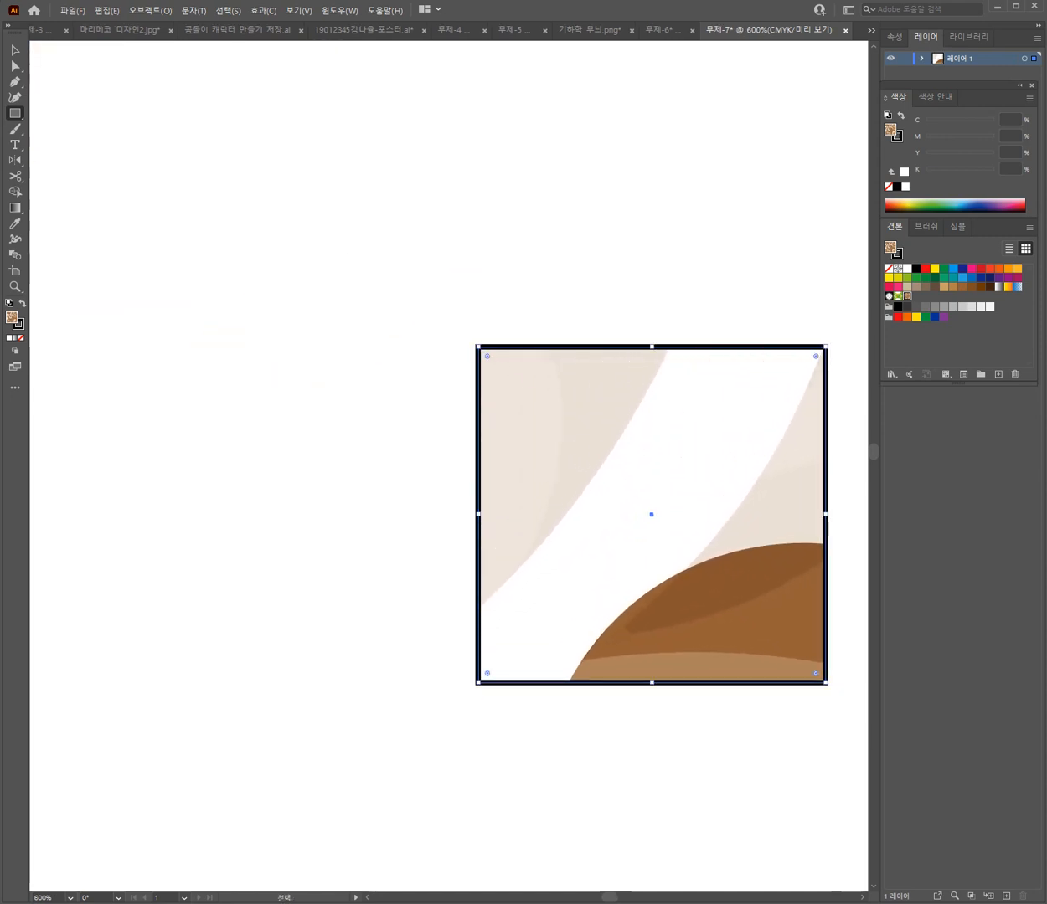
# Step: Examine how the brown pattern fill is displayed inside the enlarged square at different zoom levels
pyautogui.moveTo(608, 515); pyautogui.dragTo(200, 286)
pyautogui.hotkey('ctrl', 'space')
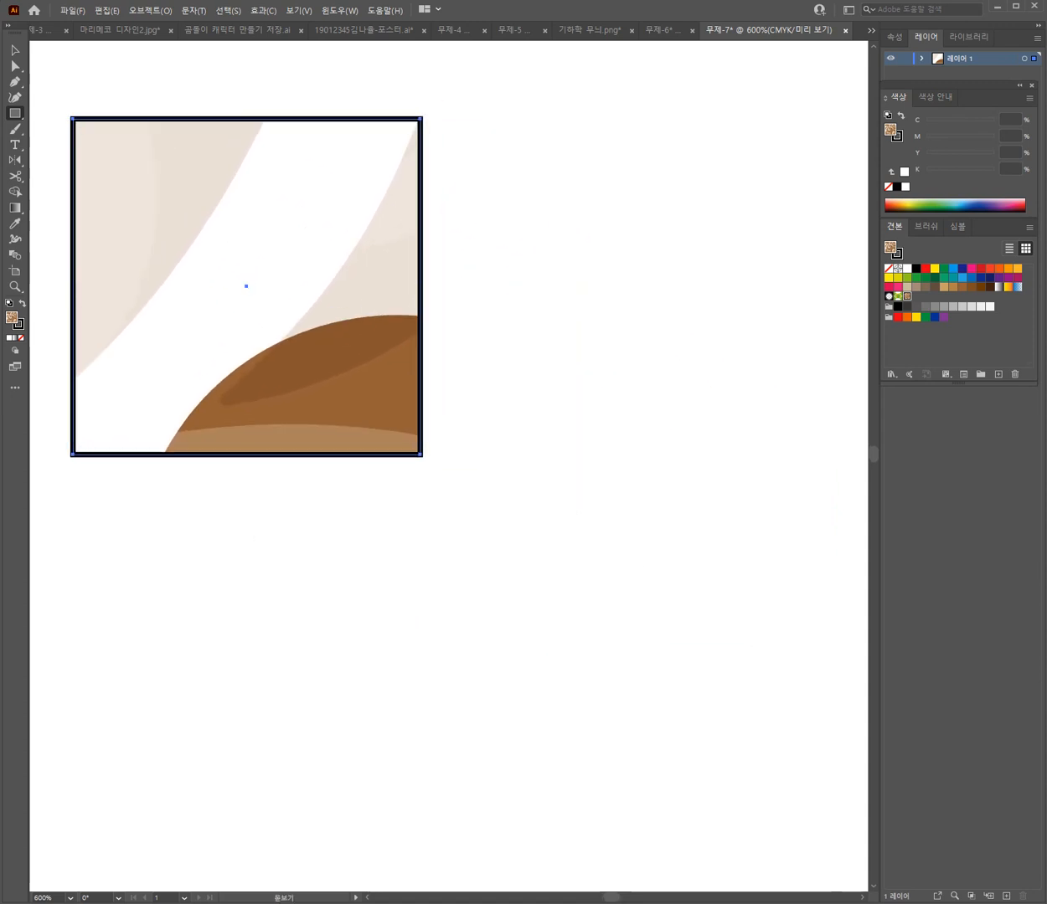
pyautogui.hotkey('ctrl', '-')
pyautogui.hotkey('ctrl', '+')
pyautogui.hotkey('ctrl', '+')
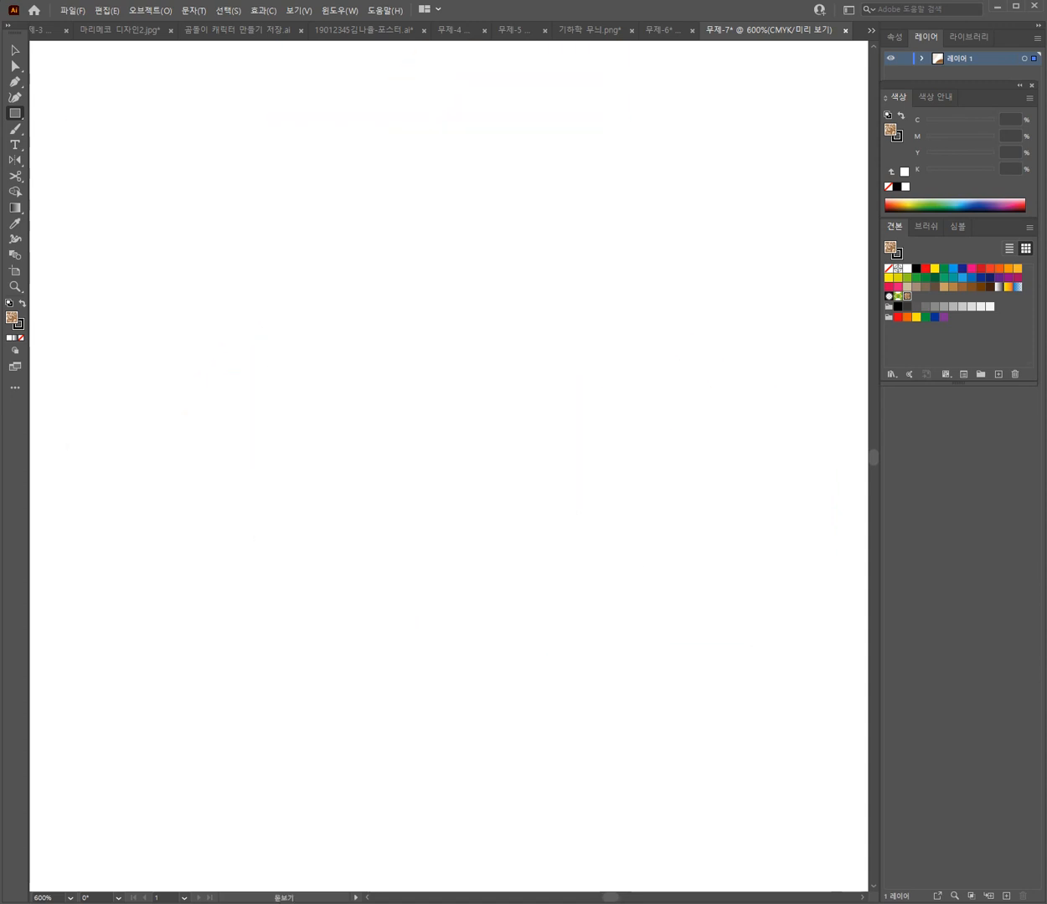
pyautogui.press('space')
pyautogui.moveTo(536, 168); pyautogui.dragTo(339, 659)
pyautogui.scroll(-4, 413, 293)
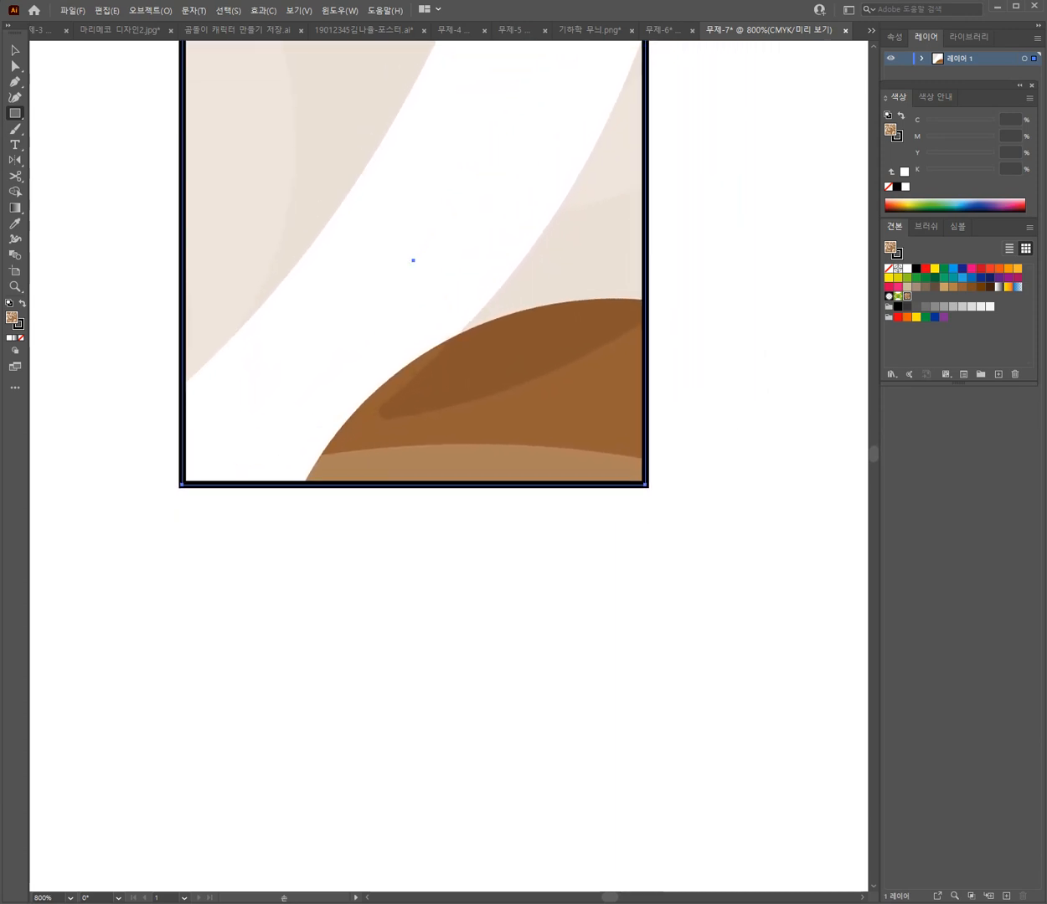
pyautogui.scroll(7, 413, 292)
pyautogui.hotkey('ctrl', 'space')
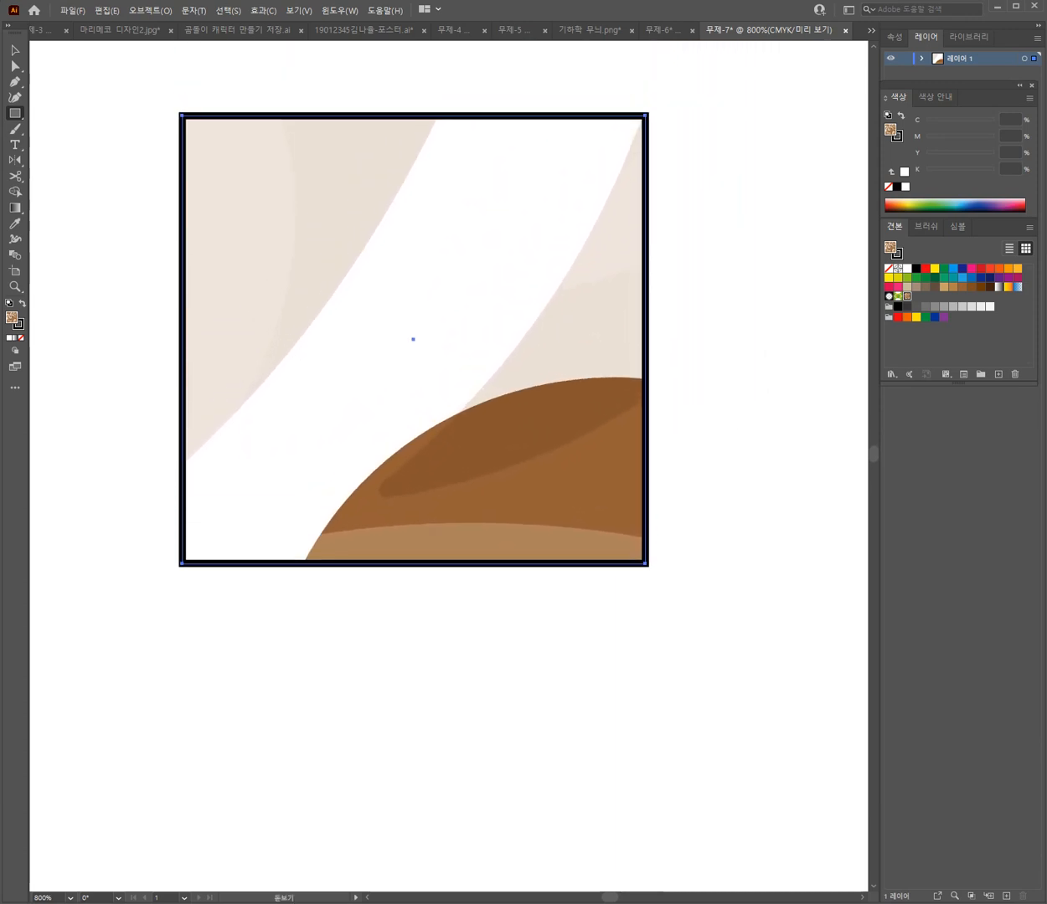
pyautogui.keyDown('ctrl'); pyautogui.click(423, 804); pyautogui.keyUp('ctrl')
pyautogui.press('space')
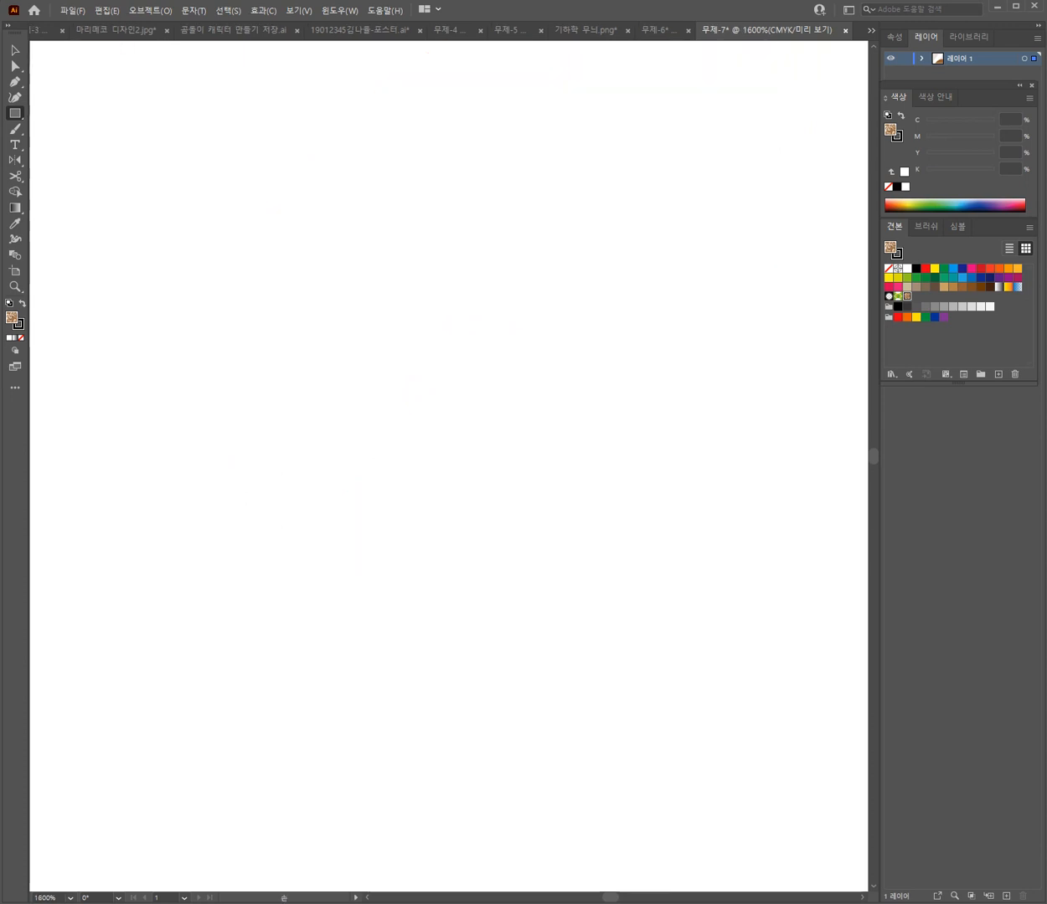
pyautogui.moveTo(423, 502); pyautogui.dragTo(474, 676)
pyautogui.moveTo(452, 210); pyautogui.dragTo(338, 808)
pyautogui.hotkey('ctrl', 'space')
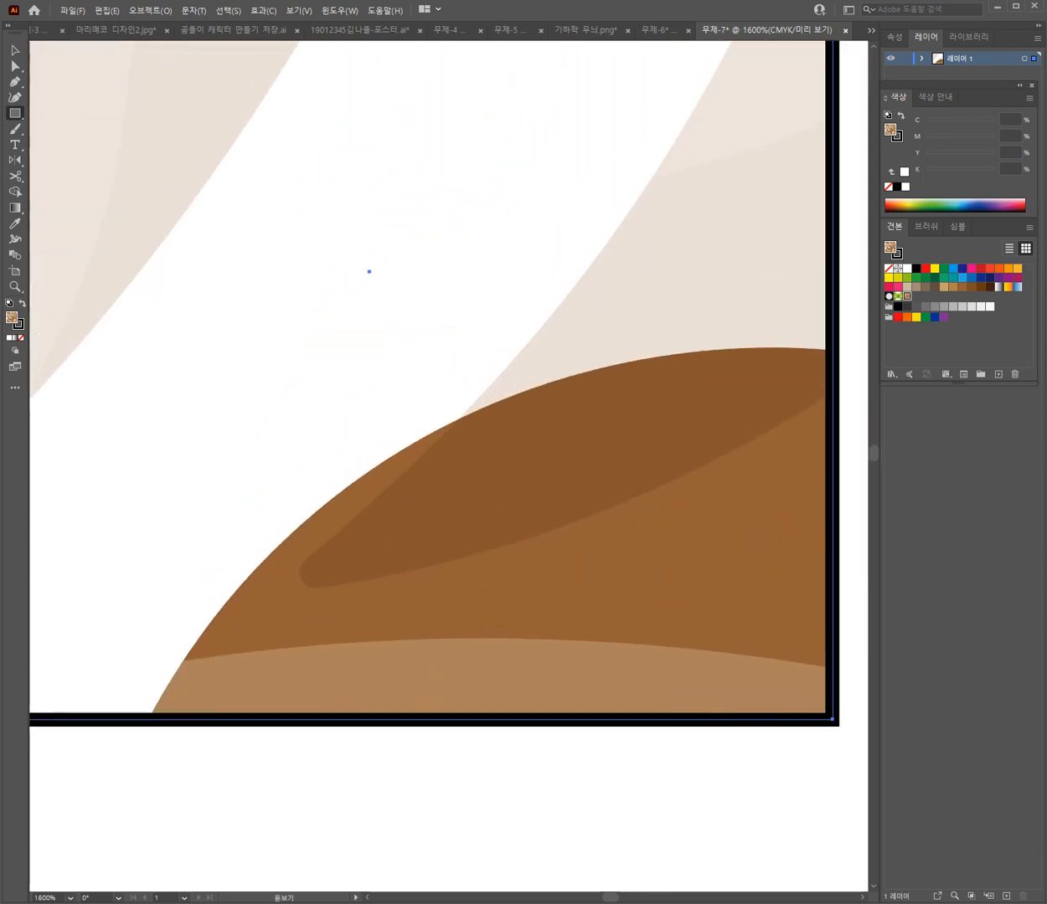
pyautogui.hotkey('ctrl', '-')
pyautogui.hotkey('ctrl', '-')
pyautogui.hotkey('ctrl', '-')
pyautogui.hotkey('ctrl', '-')
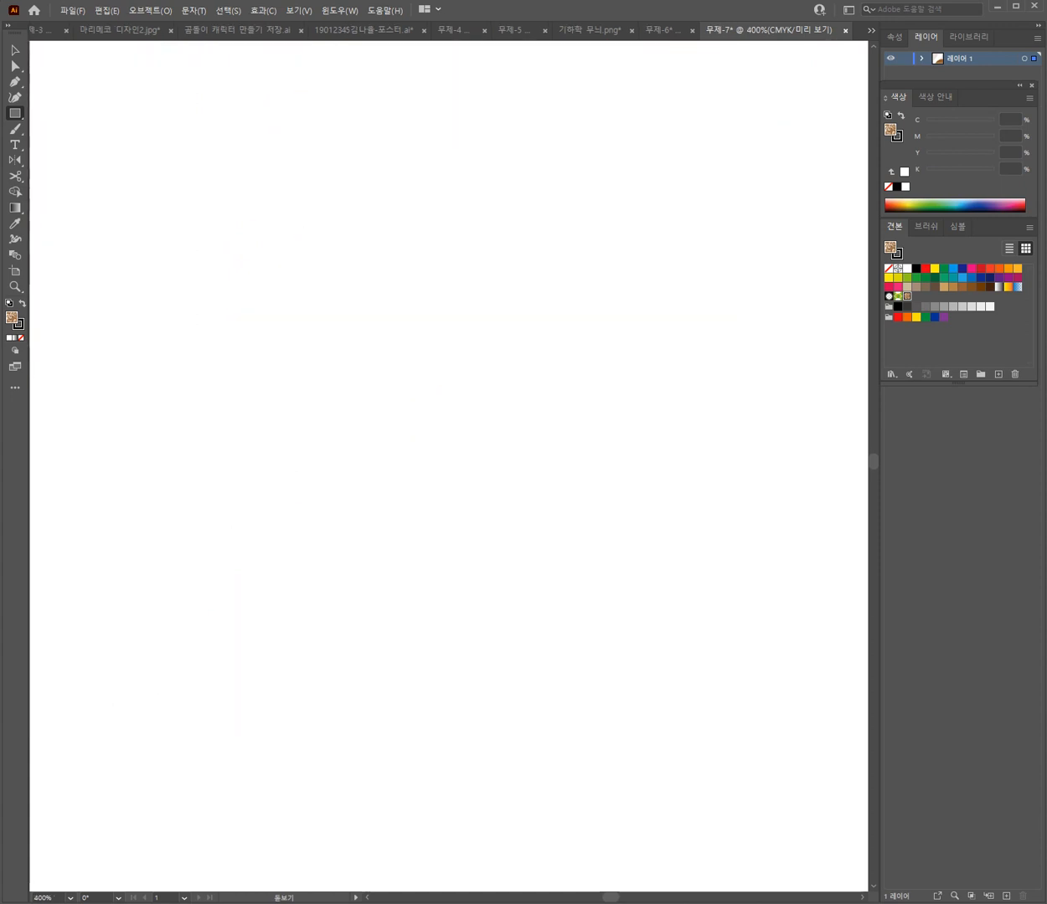
pyautogui.moveTo(402, 210); pyautogui.dragTo(369, 606)
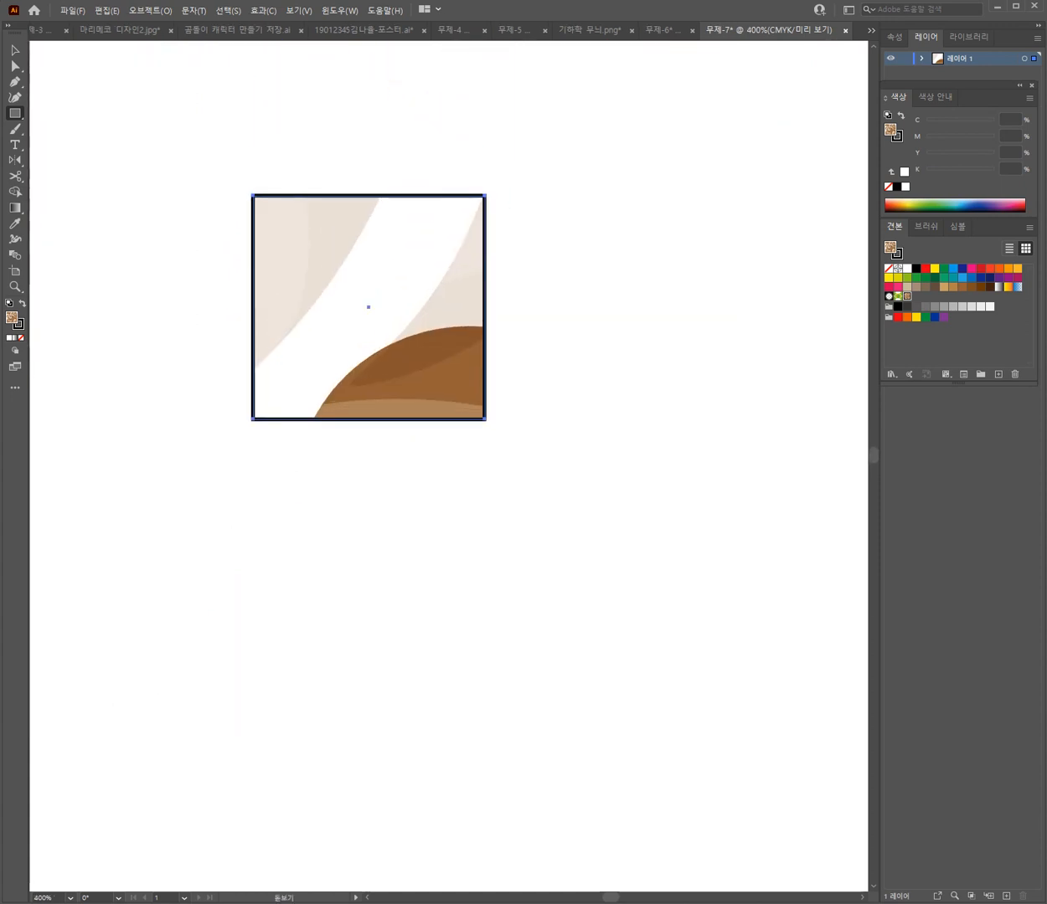
pyautogui.hotkey('ctrl', '-')
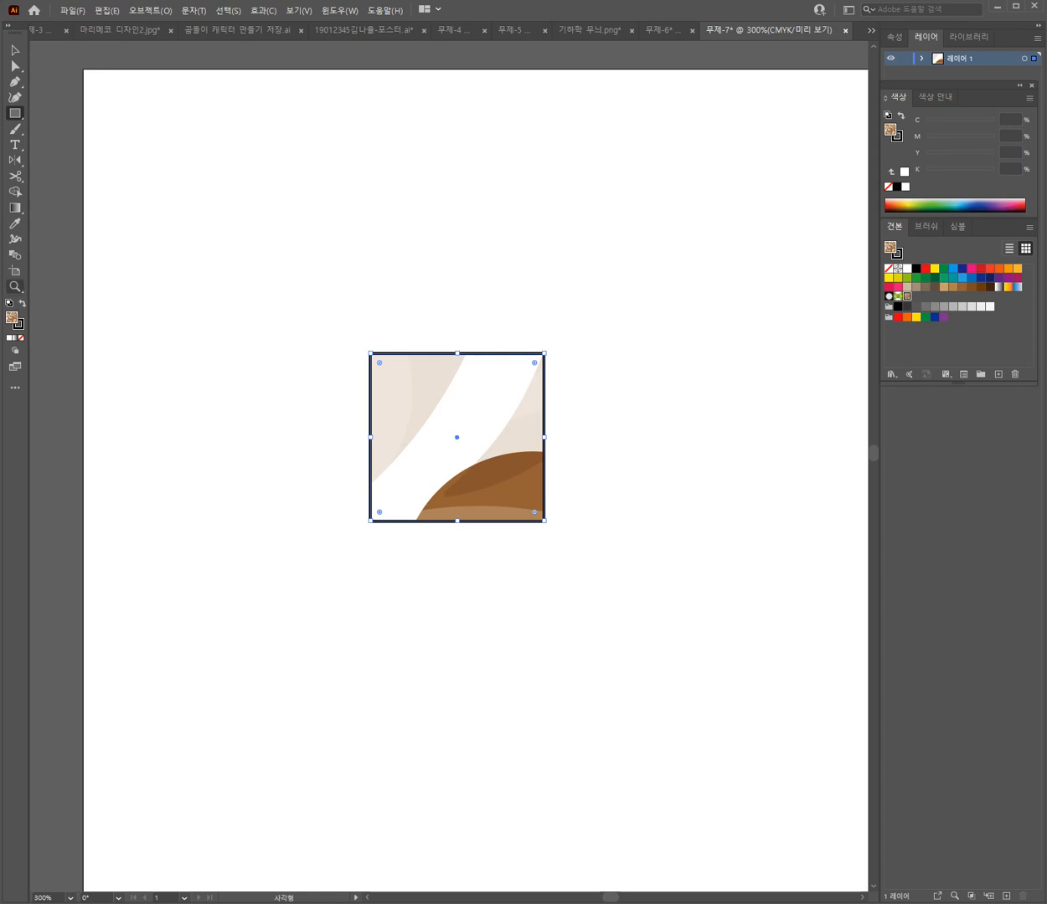
# Step: Draw a large rectangle on the lower part of the artboard and fill it with the green and yellow foliage pattern swatch
pyautogui.doubleClick(15, 286)
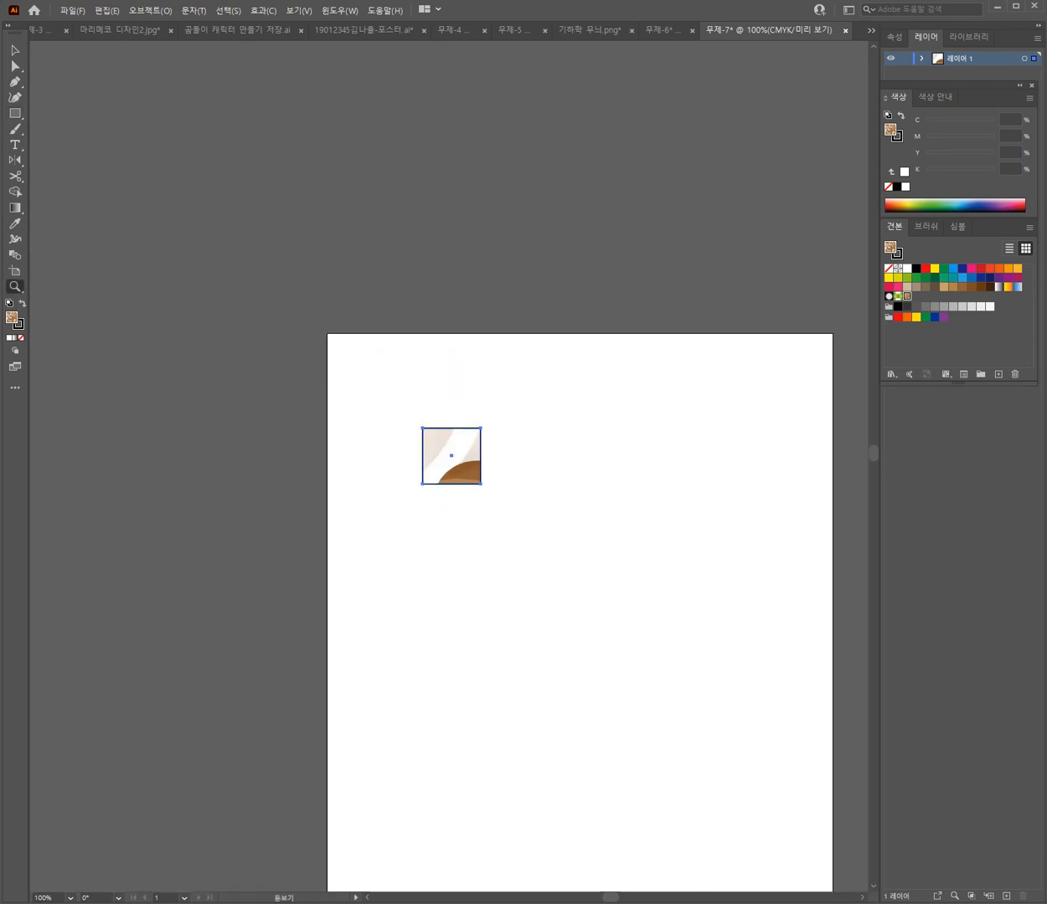
pyautogui.moveTo(580, 612); pyautogui.dragTo(450, 371)
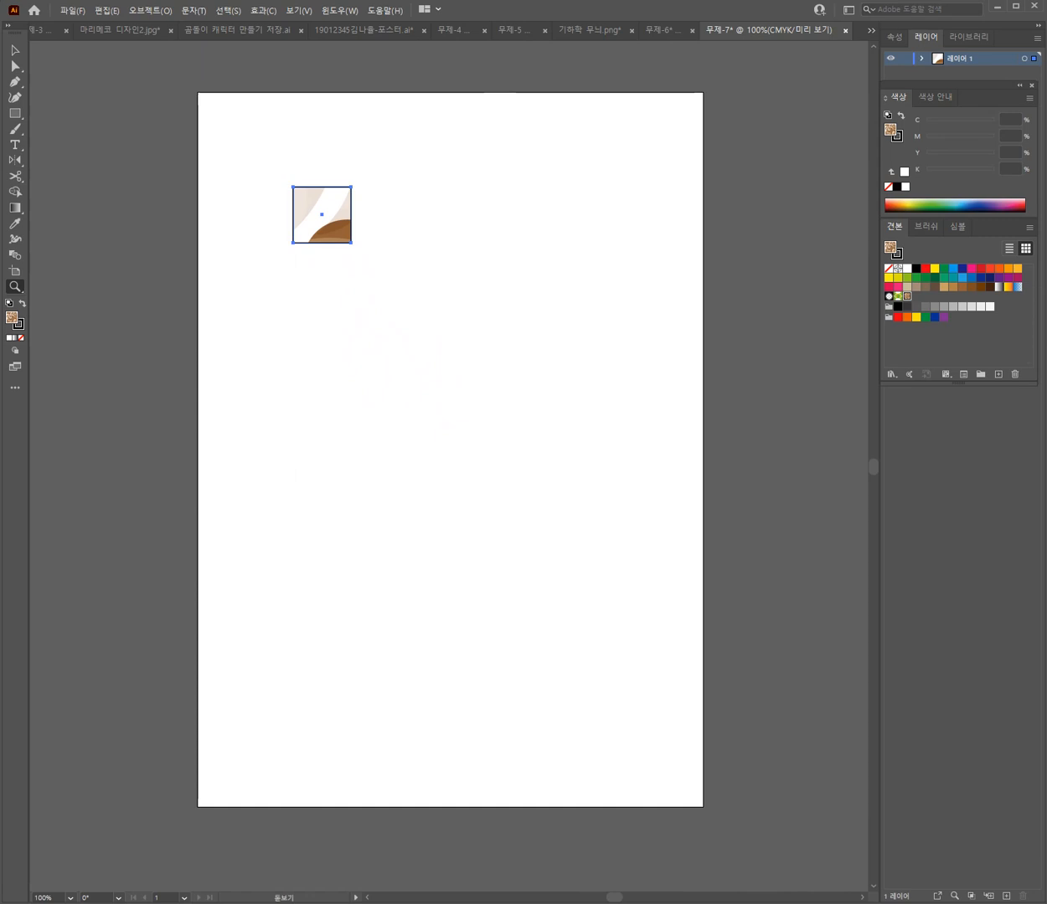
pyautogui.press('m')
pyautogui.moveTo(329, 364); pyautogui.dragTo(688, 708)
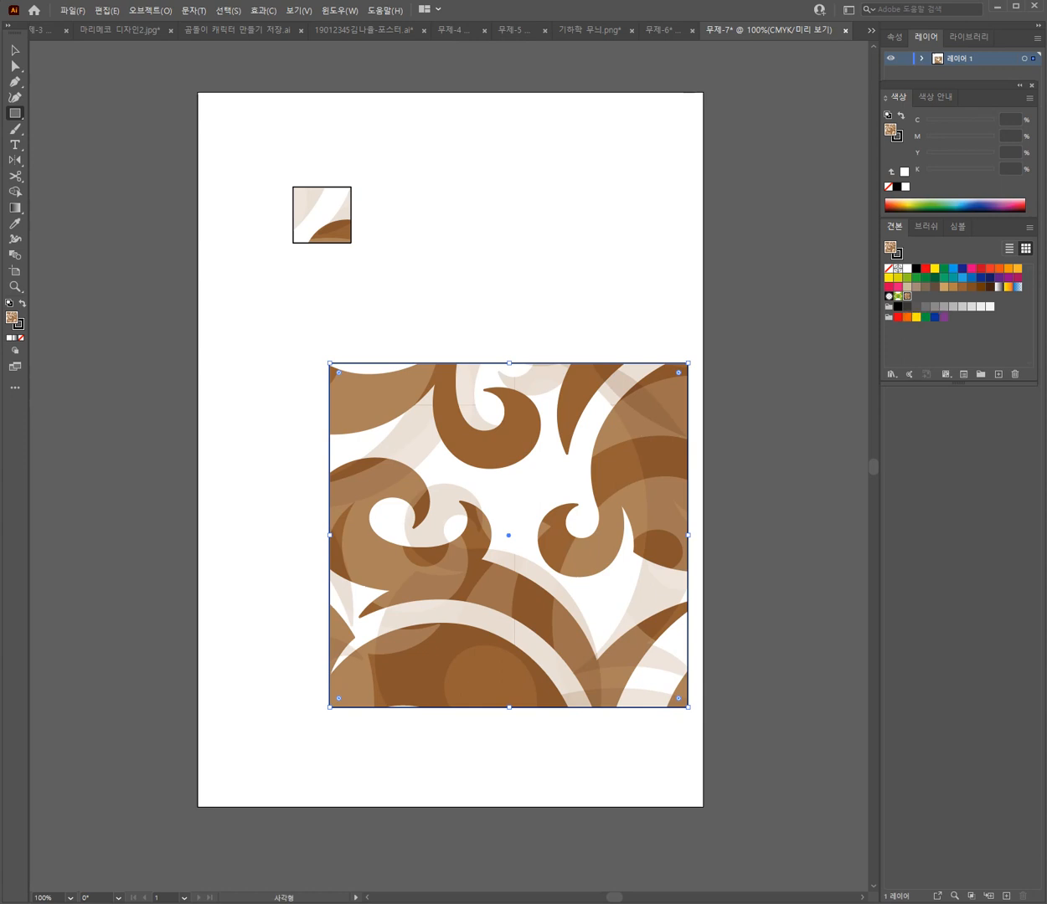
pyautogui.click(898, 295)
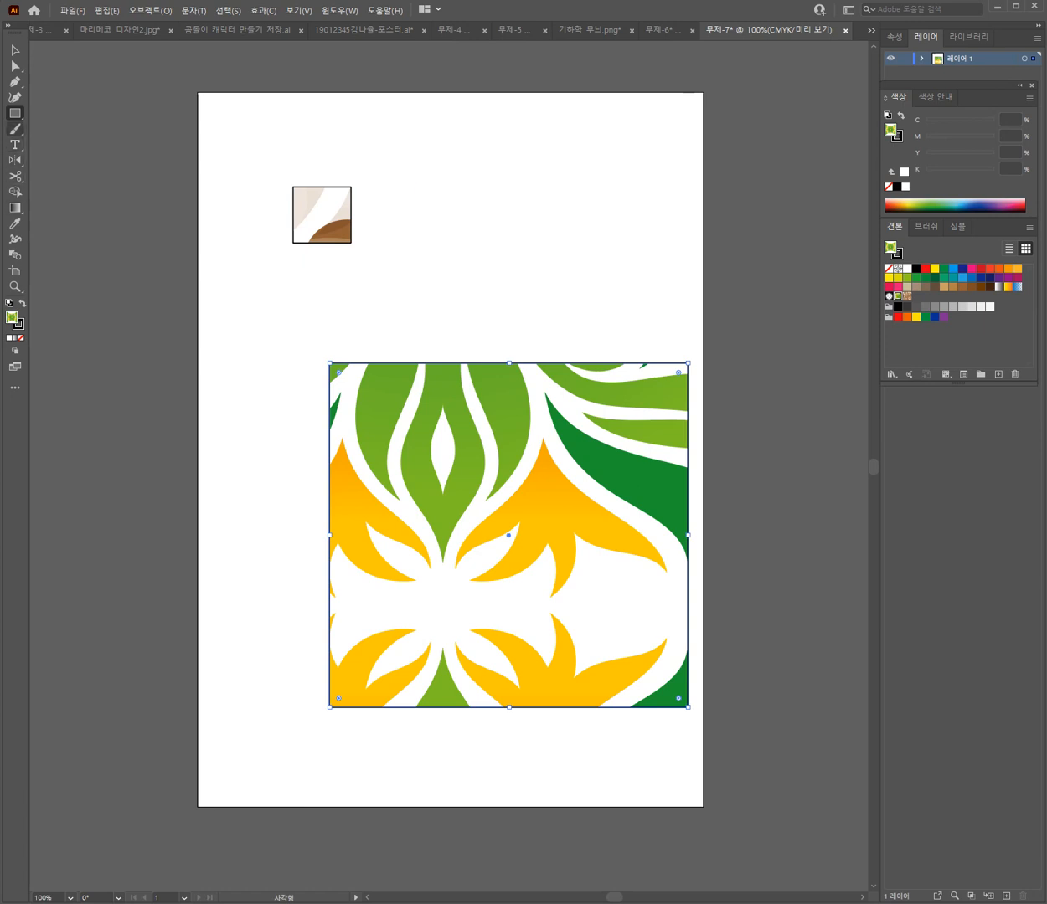
# Step: Paint a black flower outline with a dot in its centre on the empty area above the large rectangle, using the Paintbrush
pyautogui.click(15, 129)
pyautogui.hotkey('ctrl', 'space')
pyautogui.scroll(-2, 445, 182)
pyautogui.press('space')
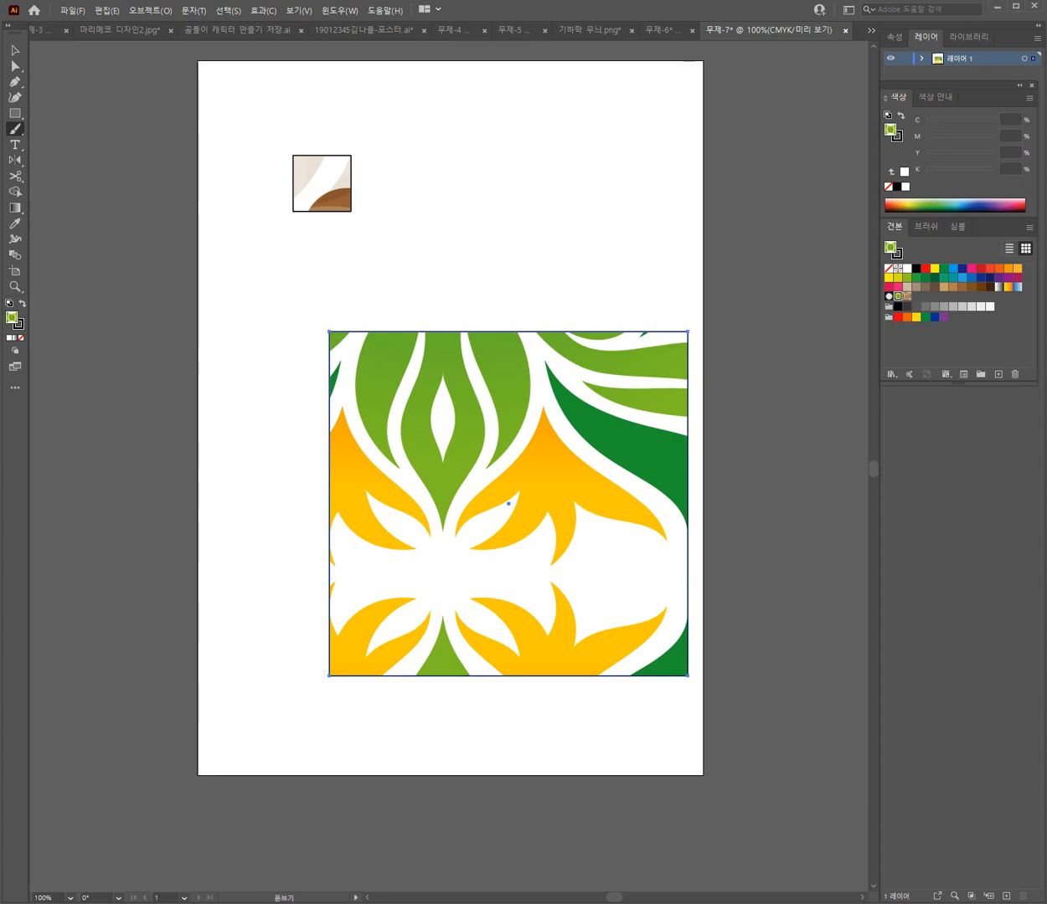
pyautogui.hotkey('ctrl', '=')
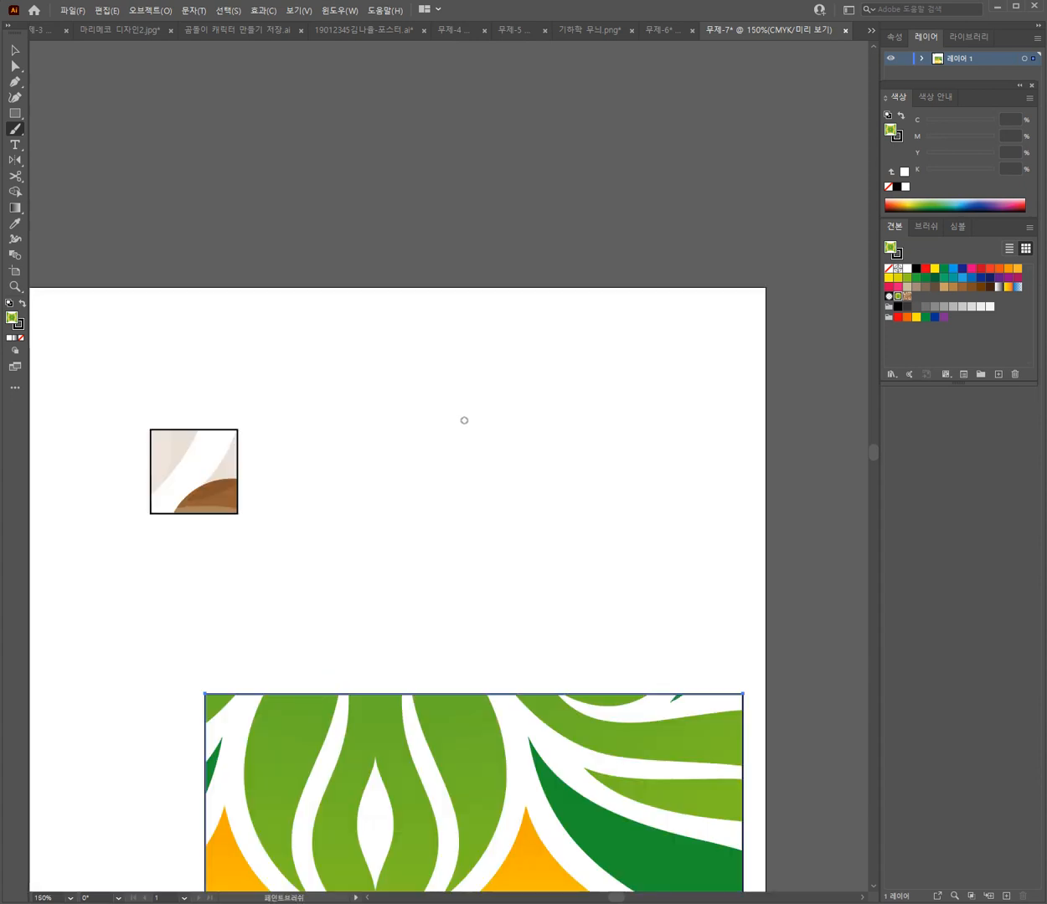
pyautogui.moveTo(479, 413)
pyautogui.mouseDown()
pyautogui.moveTo(466, 391)
pyautogui.moveTo(435, 405)
pyautogui.moveTo(455, 439)
pyautogui.moveTo(448, 468)
pyautogui.moveTo(475, 451)
pyautogui.moveTo(500, 469)
pyautogui.moveTo(532, 454)
pyautogui.moveTo(517, 437)
pyautogui.moveTo(534, 415)
pyautogui.moveTo(501, 395)
pyautogui.moveTo(499, 408)
pyautogui.moveTo(479, 387)
pyautogui.moveTo(468, 396)
pyautogui.moveTo(491, 432)
pyautogui.mouseUp()
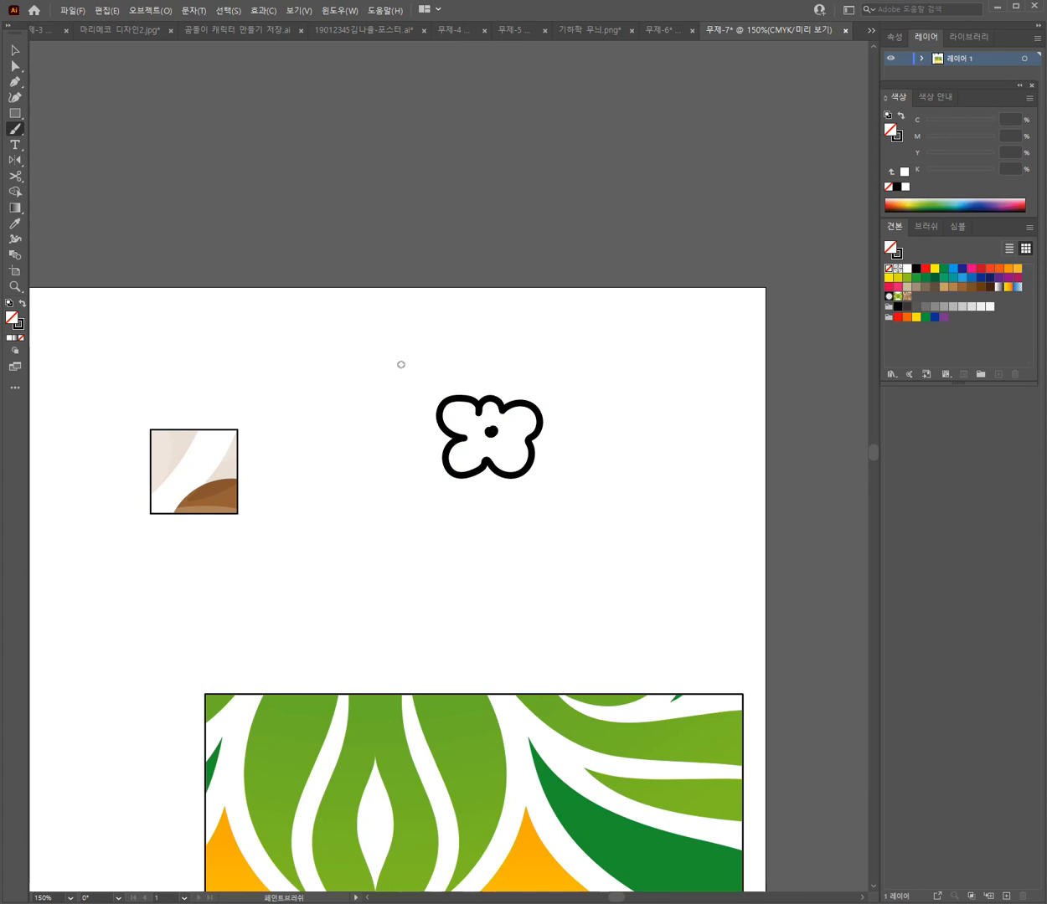
# Step: Try to add the painted flower to the swatches
pyautogui.press('v')
pyautogui.press('v')
pyautogui.moveTo(407, 367); pyautogui.dragTo(587, 499)
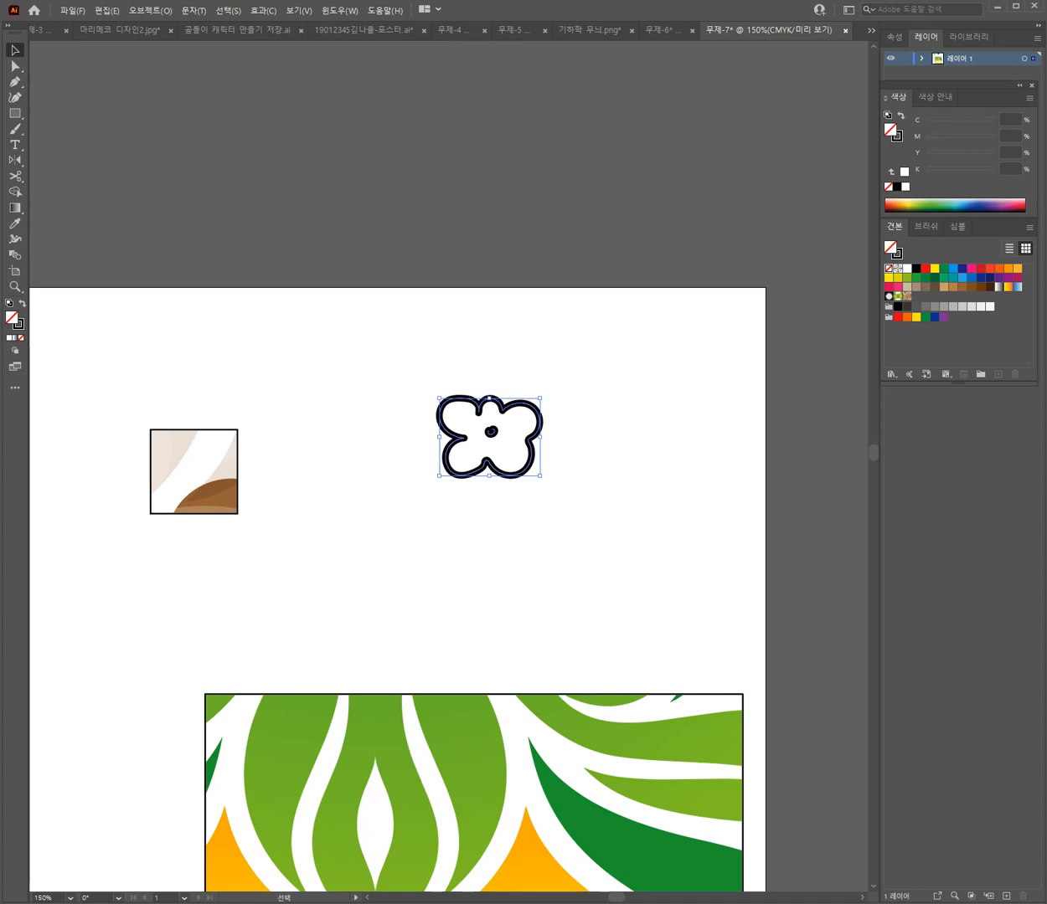
pyautogui.moveTo(501, 444); pyautogui.dragTo(871, 300)
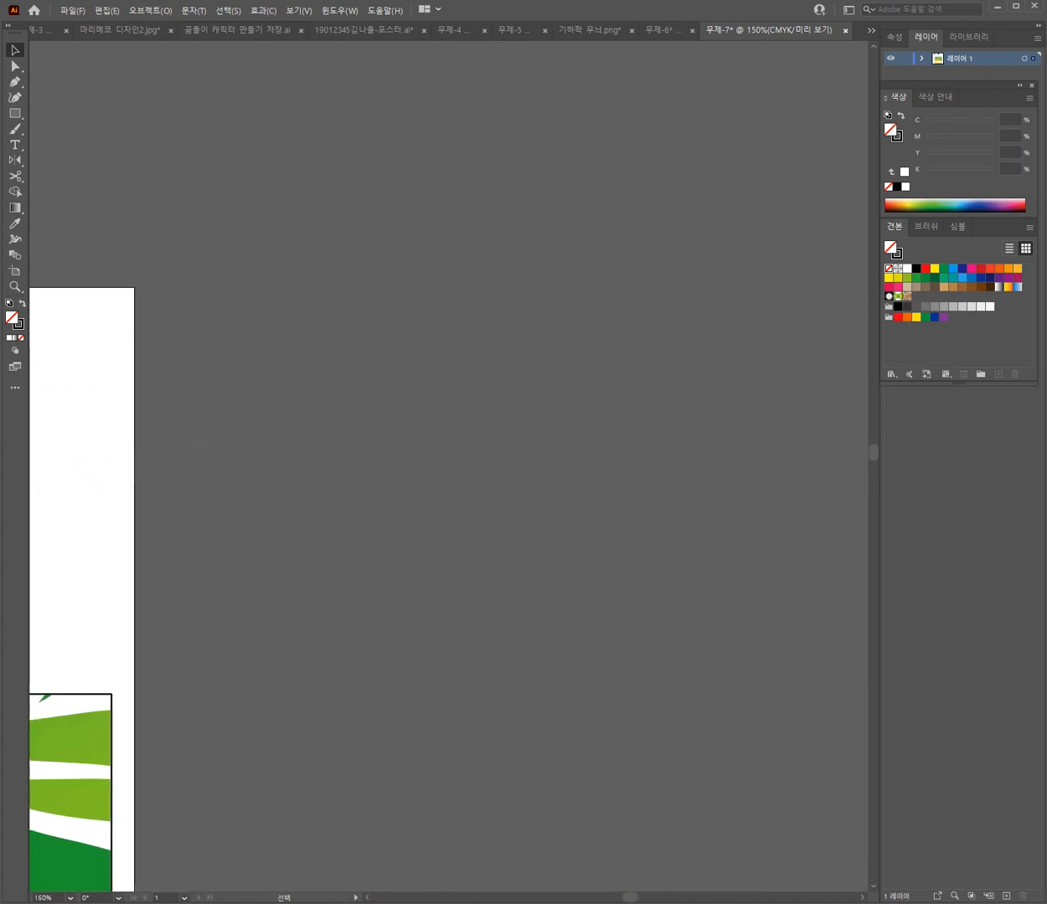
pyautogui.moveTo(184, 453); pyautogui.dragTo(713, 485)
# Step: Select the flower outline together with its centre dot and add them to the swatches as a new pattern
pyautogui.press('a')
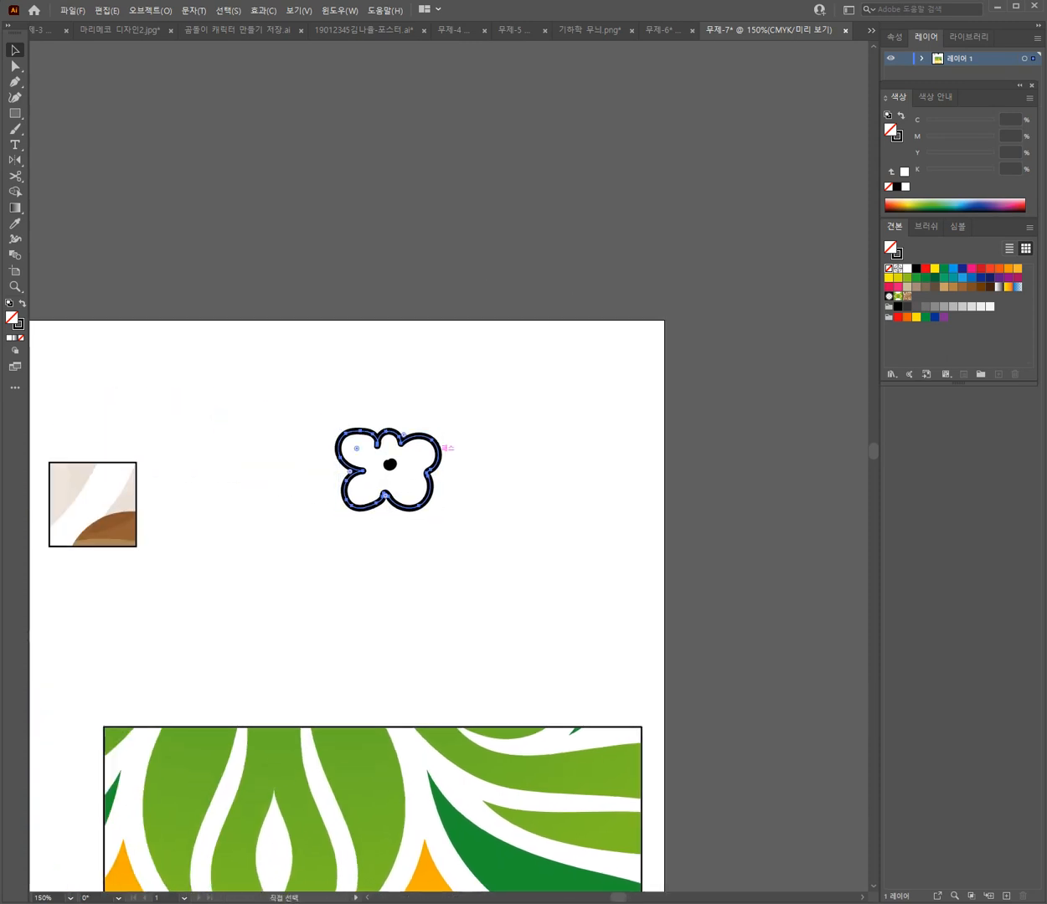
pyautogui.press('v')
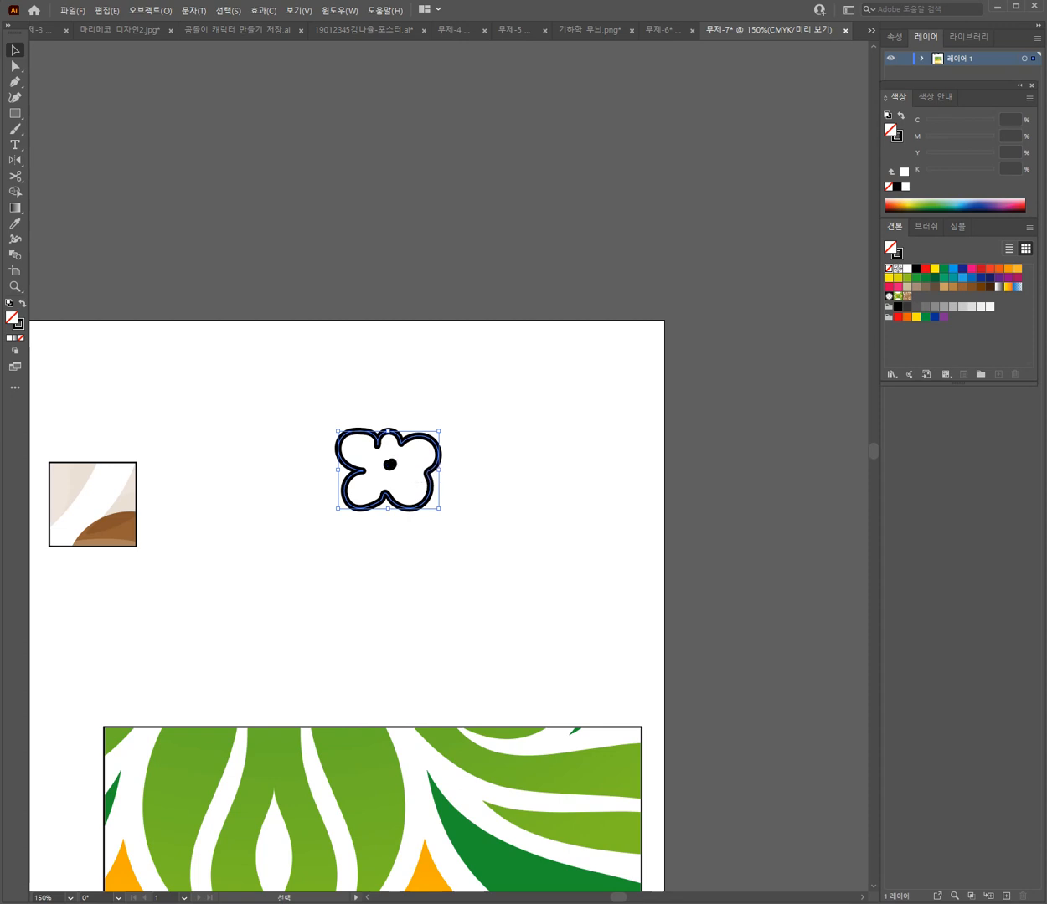
pyautogui.press('a')
pyautogui.moveTo(297, 382); pyautogui.dragTo(453, 523)
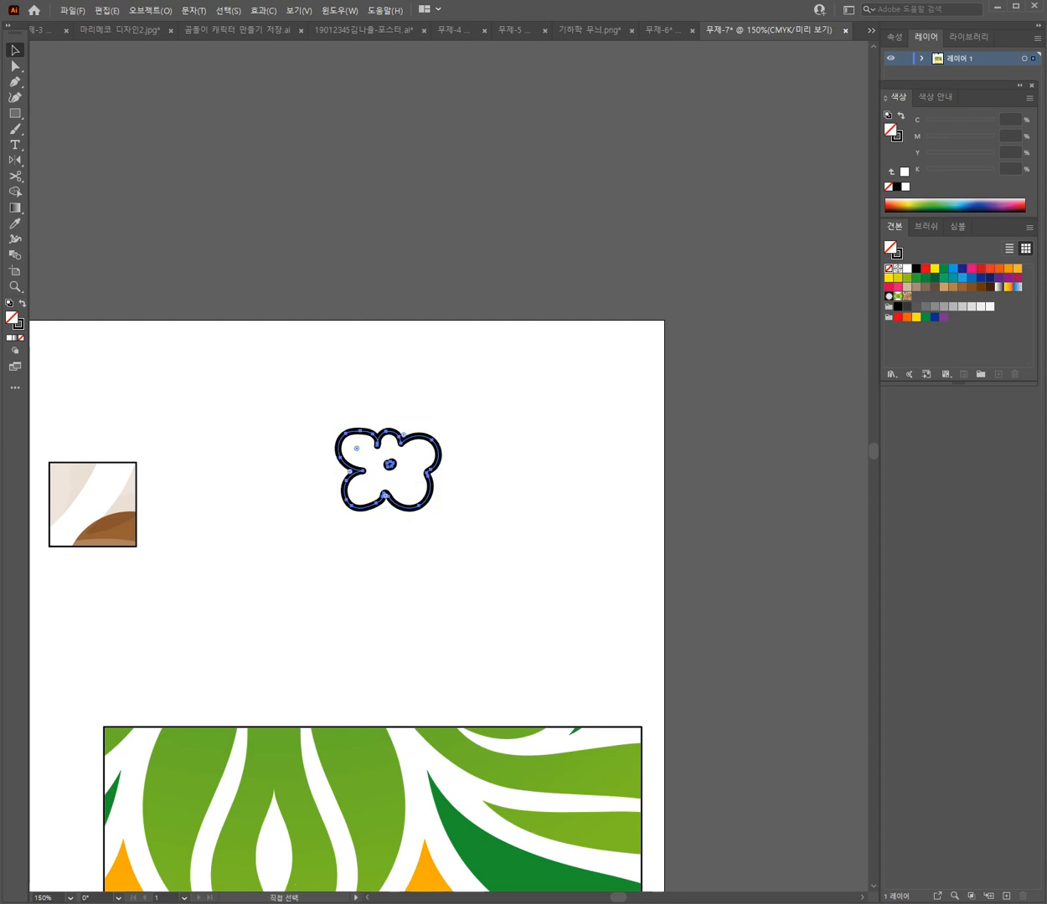
pyautogui.click(390, 463)
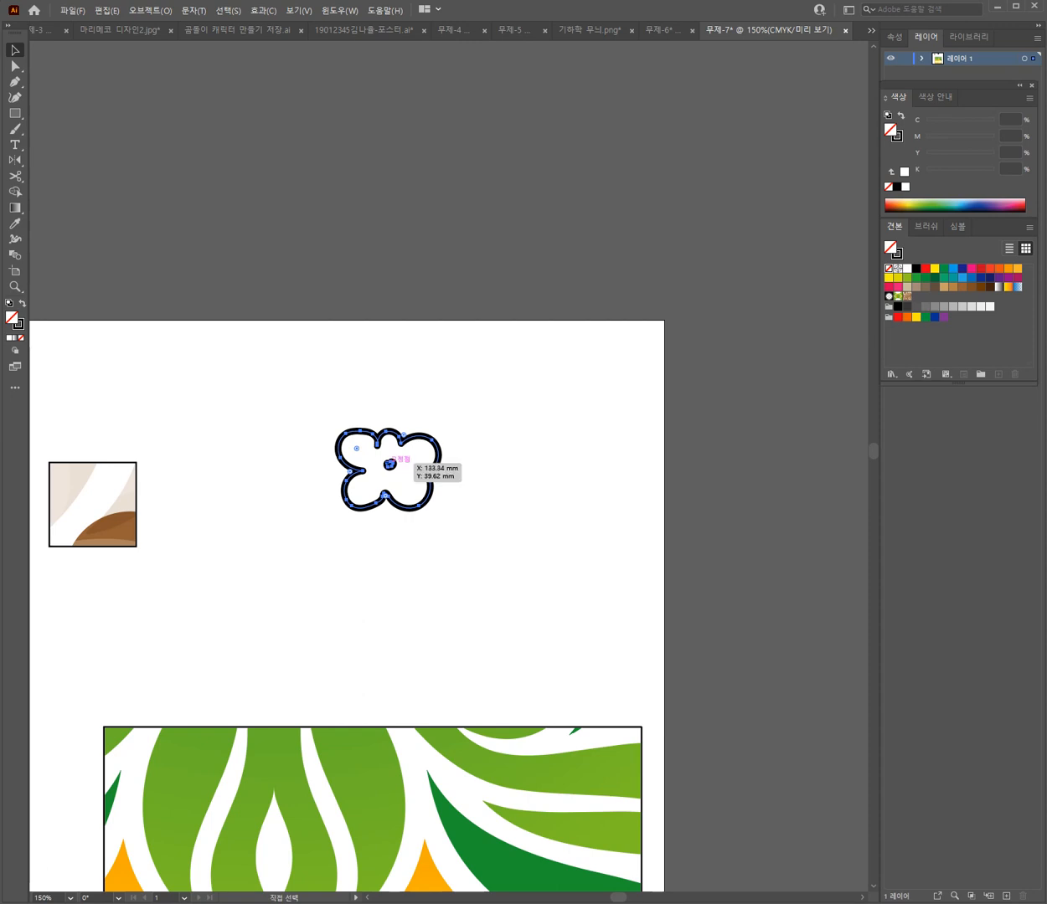
pyautogui.moveTo(390, 463); pyautogui.dragTo(915, 311)
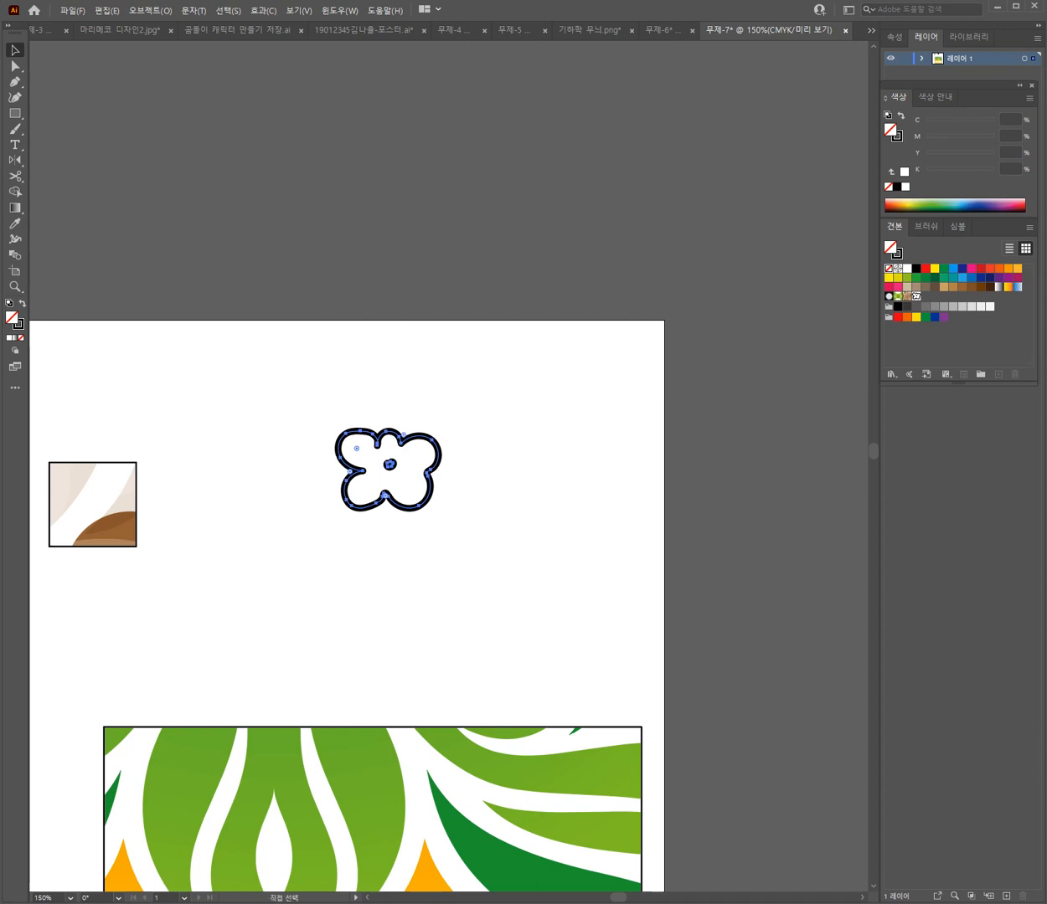
# Step: Replace the large rectangle's foliage fill with the new flower pattern swatch
pyautogui.press('v')
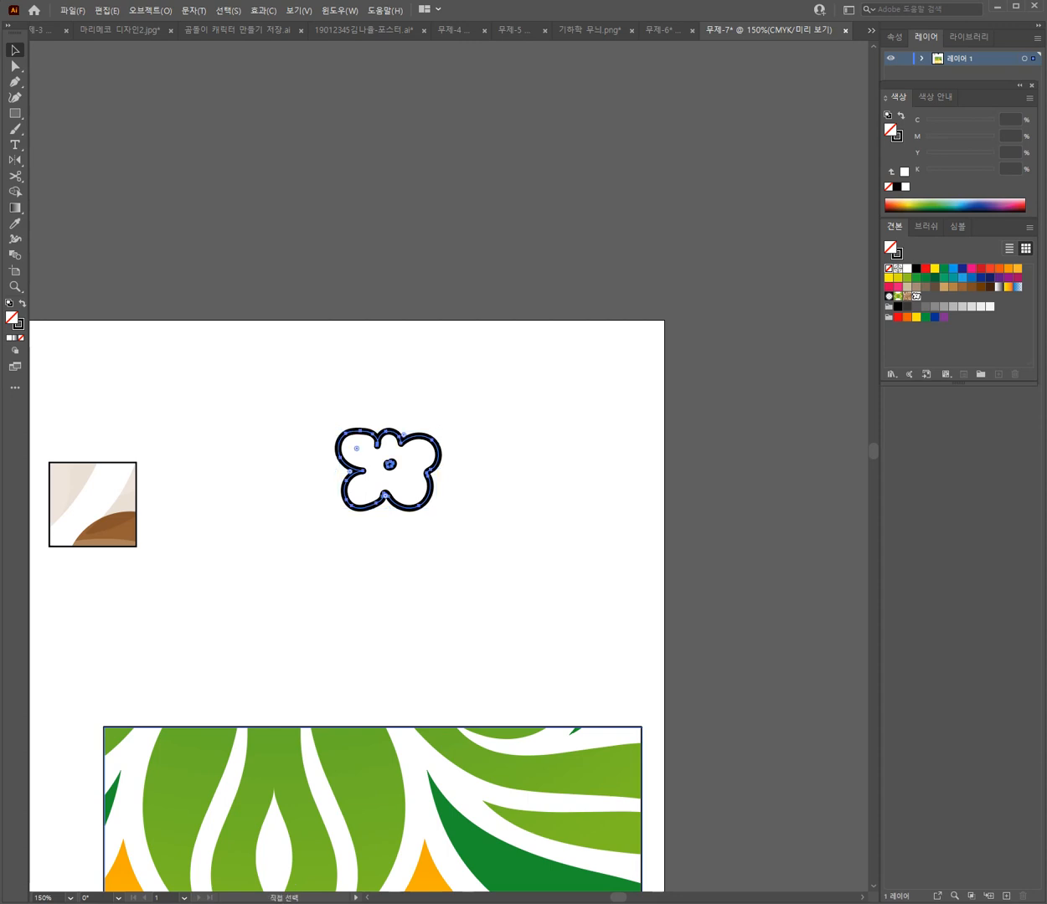
pyautogui.hotkey('ctrl', 'shift', 'a')
pyautogui.keyDown('ctrl'); pyautogui.click(372, 809); pyautogui.keyUp('ctrl')
pyautogui.press('v')
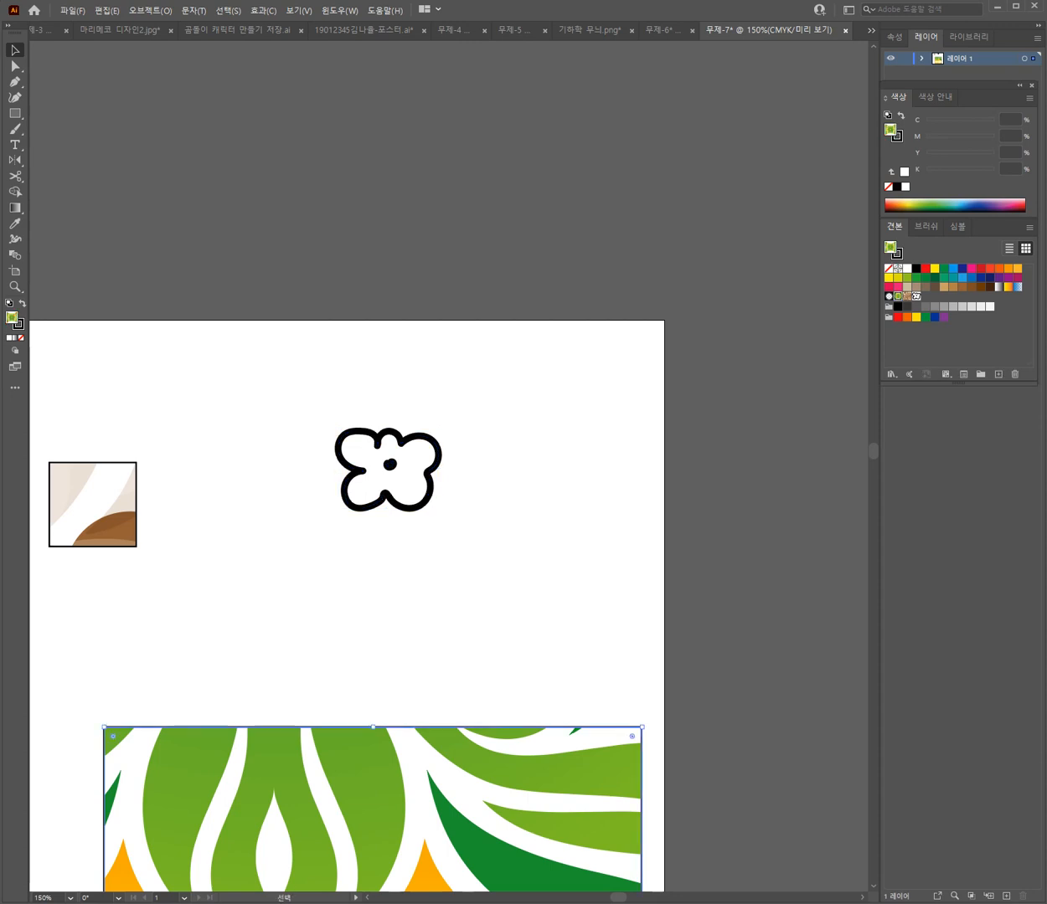
pyautogui.click(916, 296)
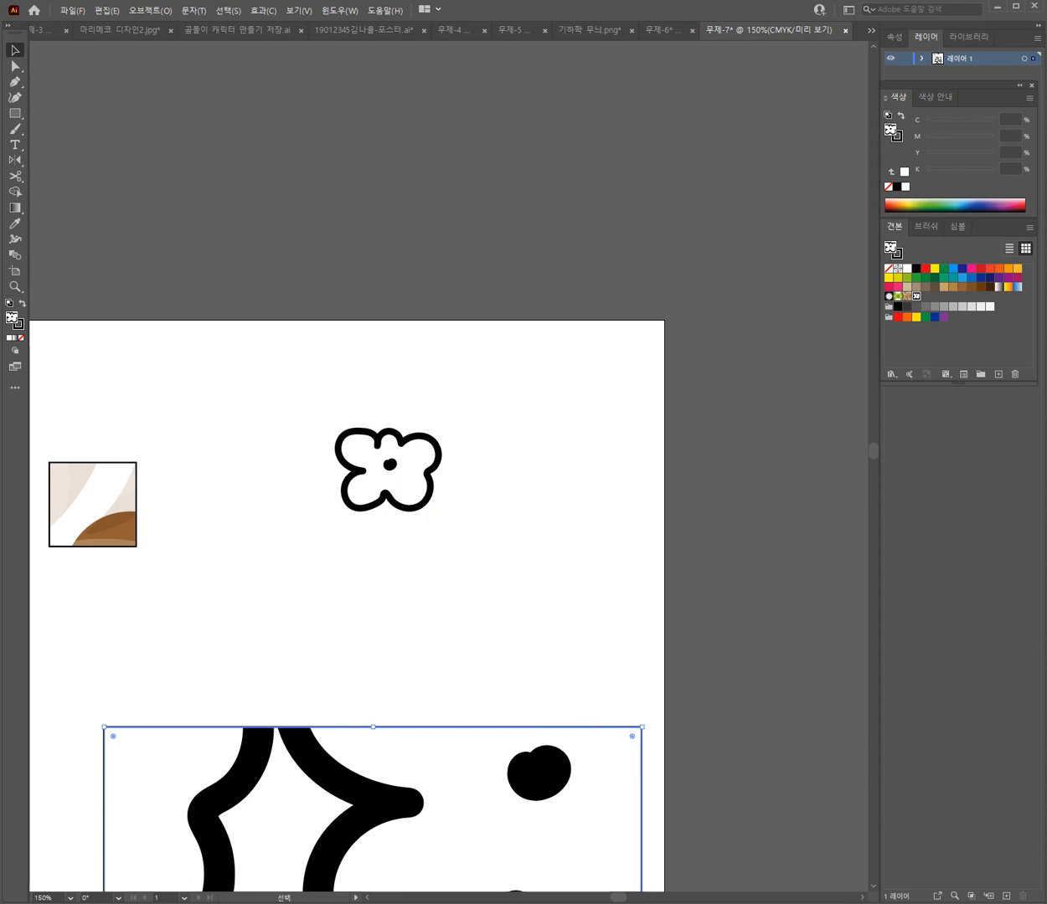
# Step: Scale only the pattern inside the large rectangle uniformly to 90%, with object transformation turned off
pyautogui.press('z')
pyautogui.moveTo(549, 703); pyautogui.dragTo(676, 369)
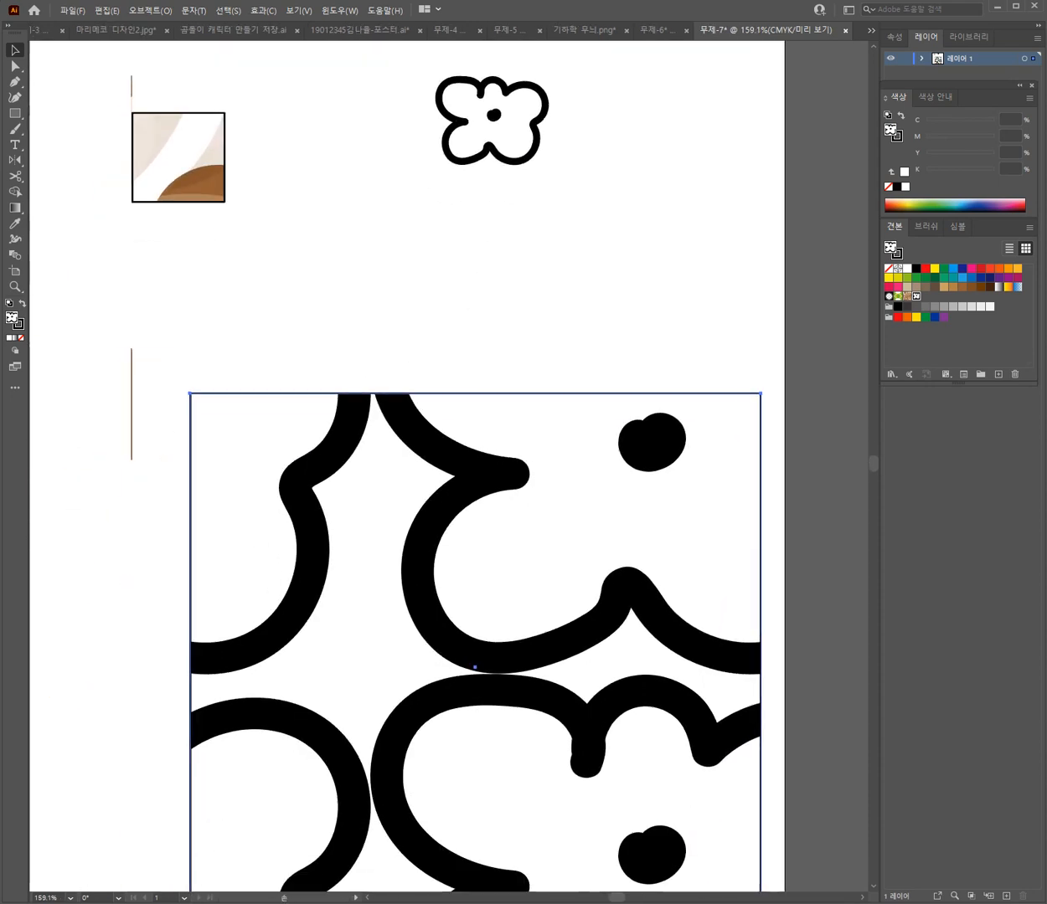
pyautogui.doubleClick(14, 286)
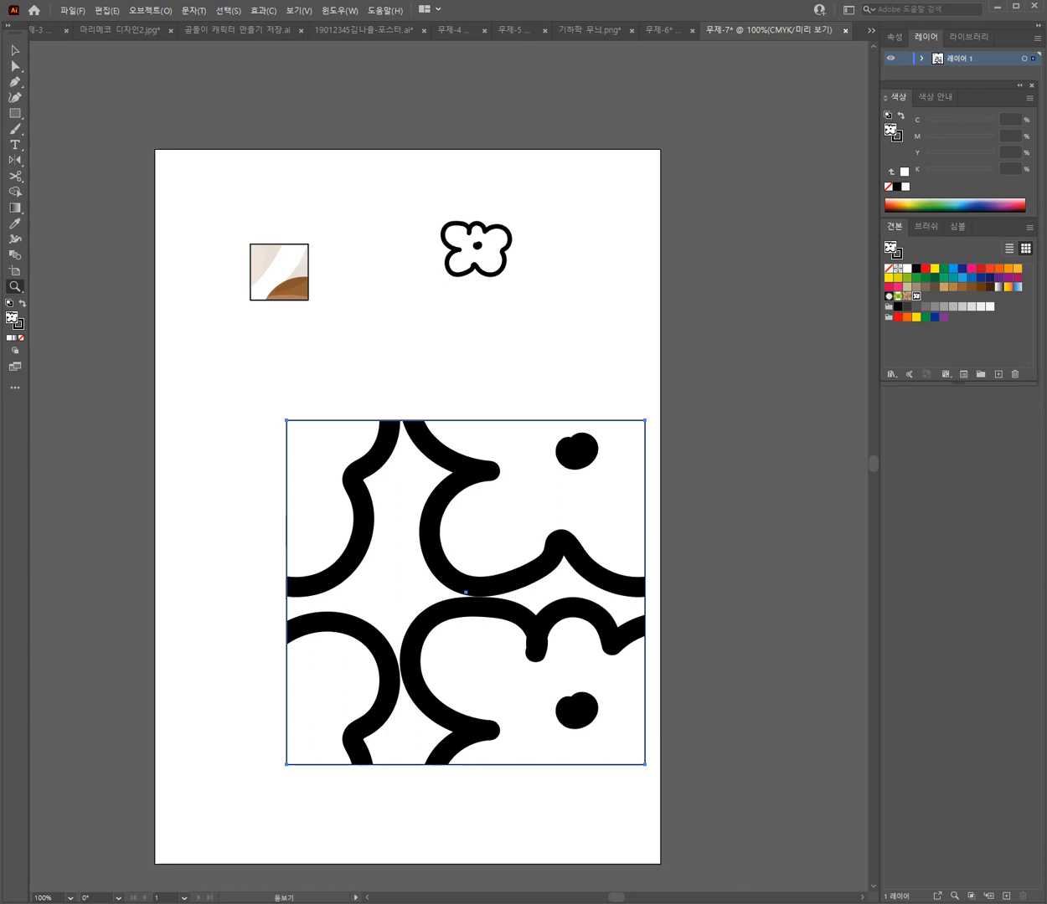
pyautogui.click(150, 10)
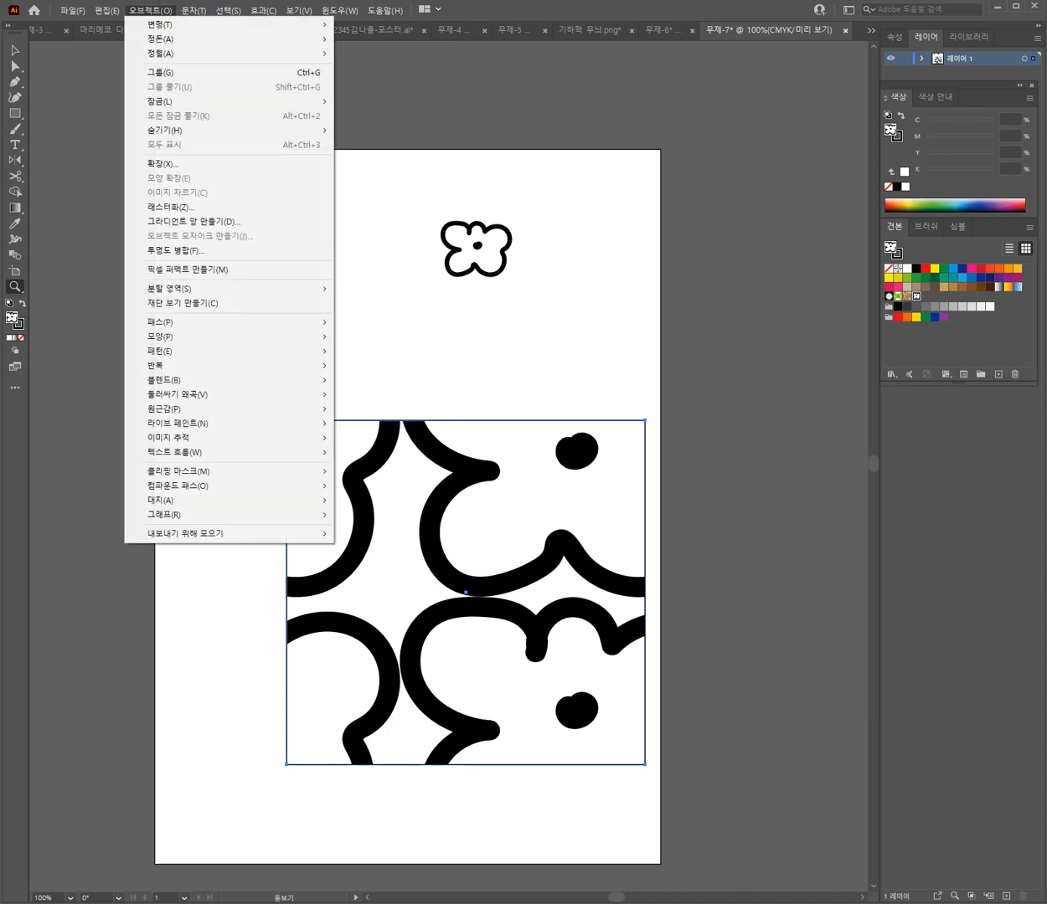
pyautogui.moveTo(226, 24)
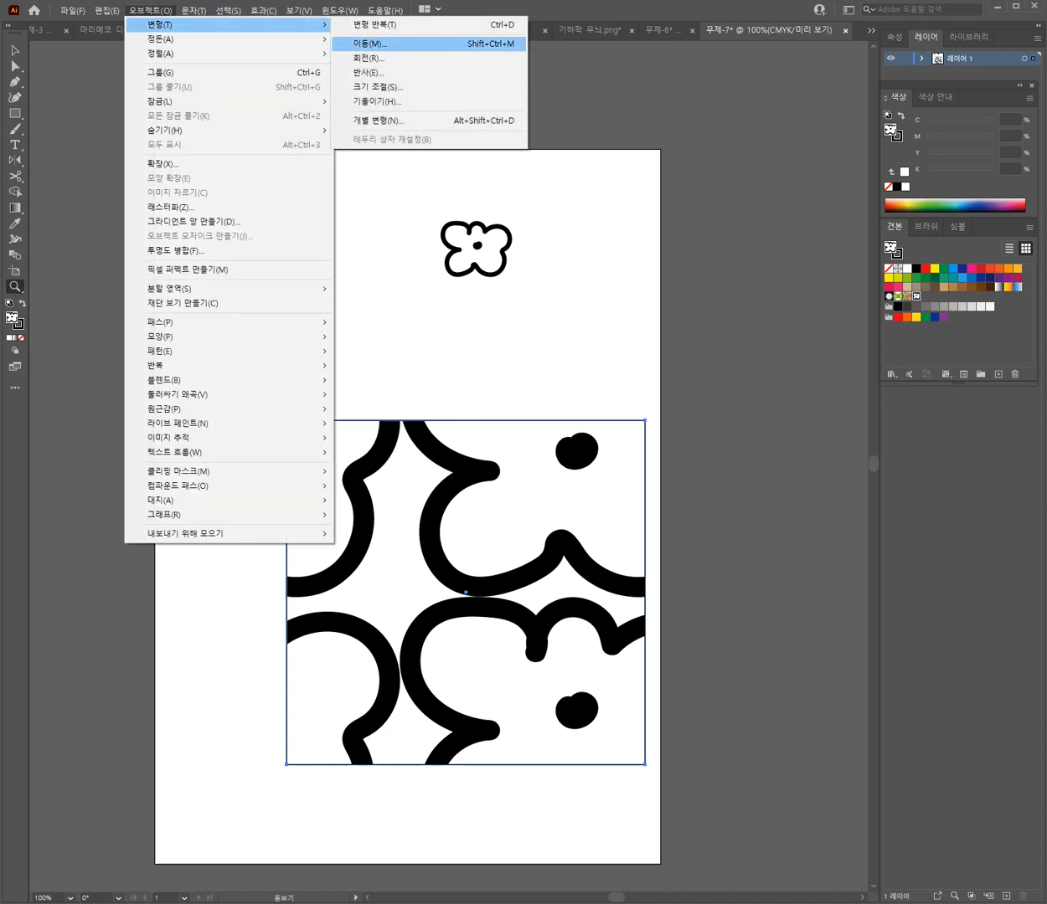
pyautogui.click(377, 86)
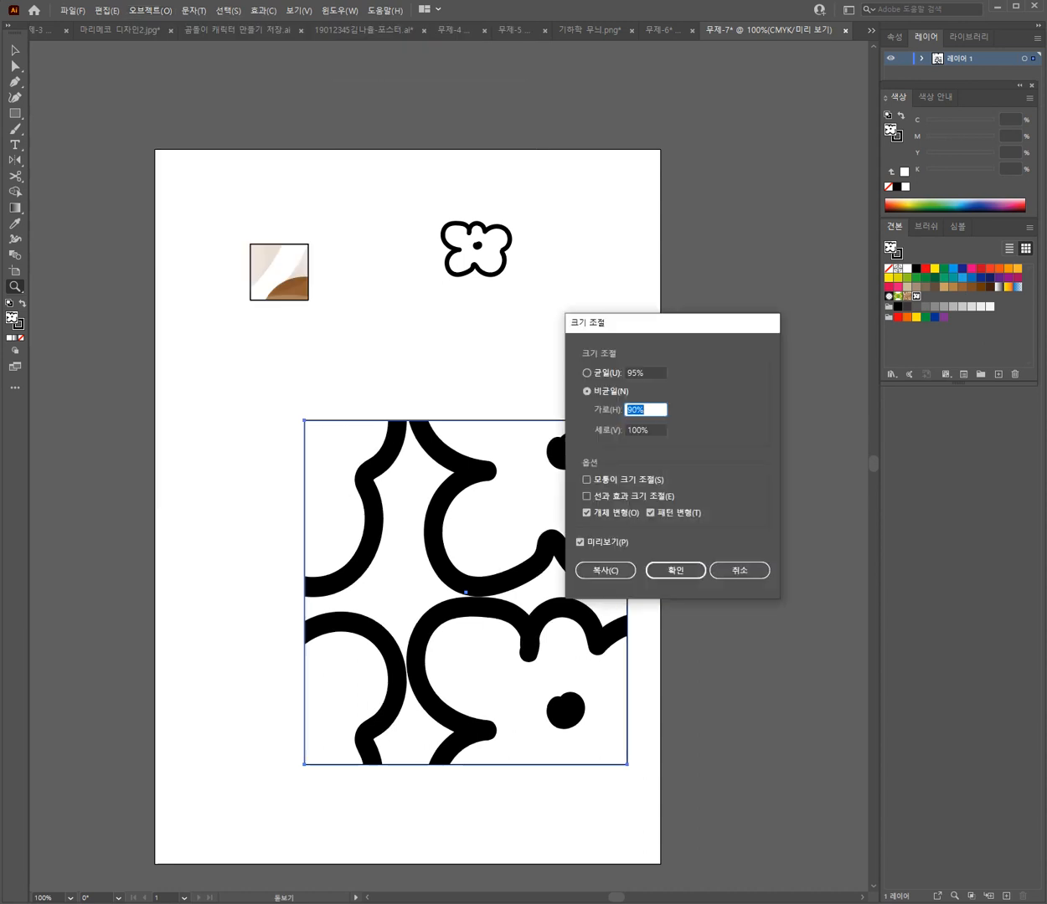
pyautogui.moveTo(706, 323); pyautogui.dragTo(879, 429)
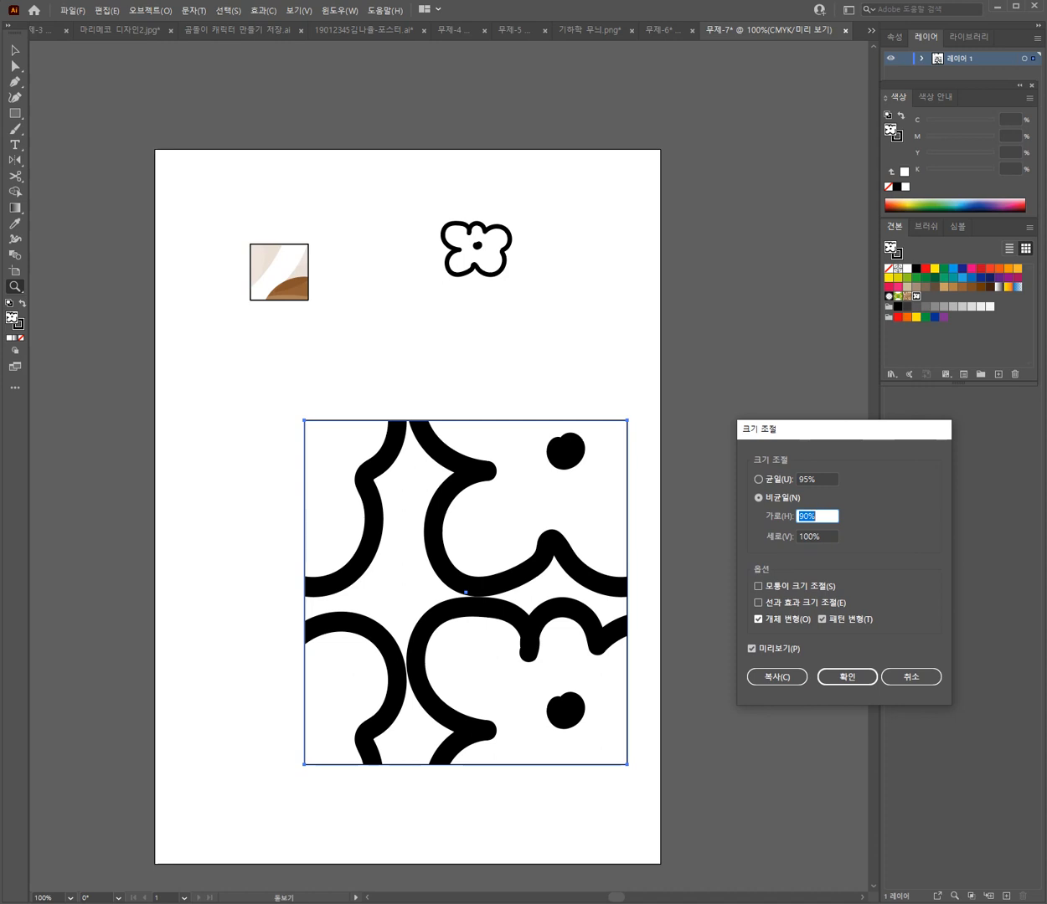
pyautogui.click(758, 618)
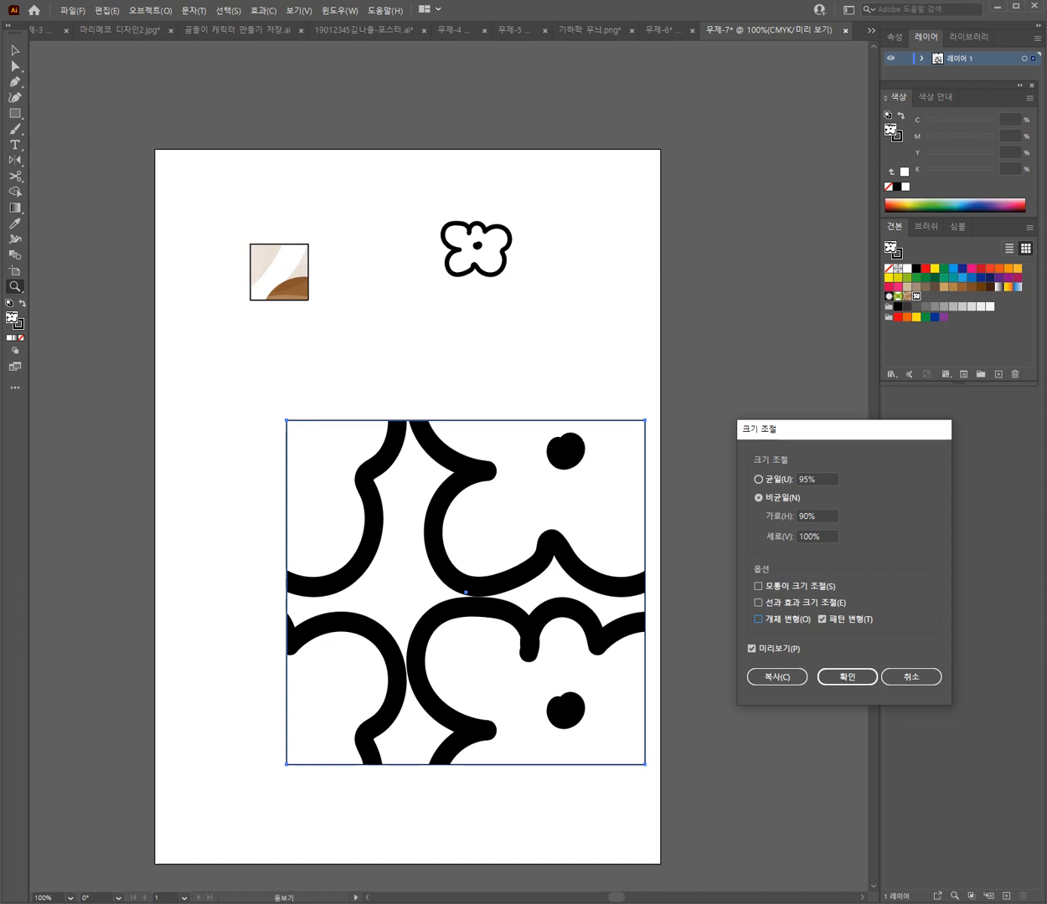
pyautogui.hotkey('alt', 'u')
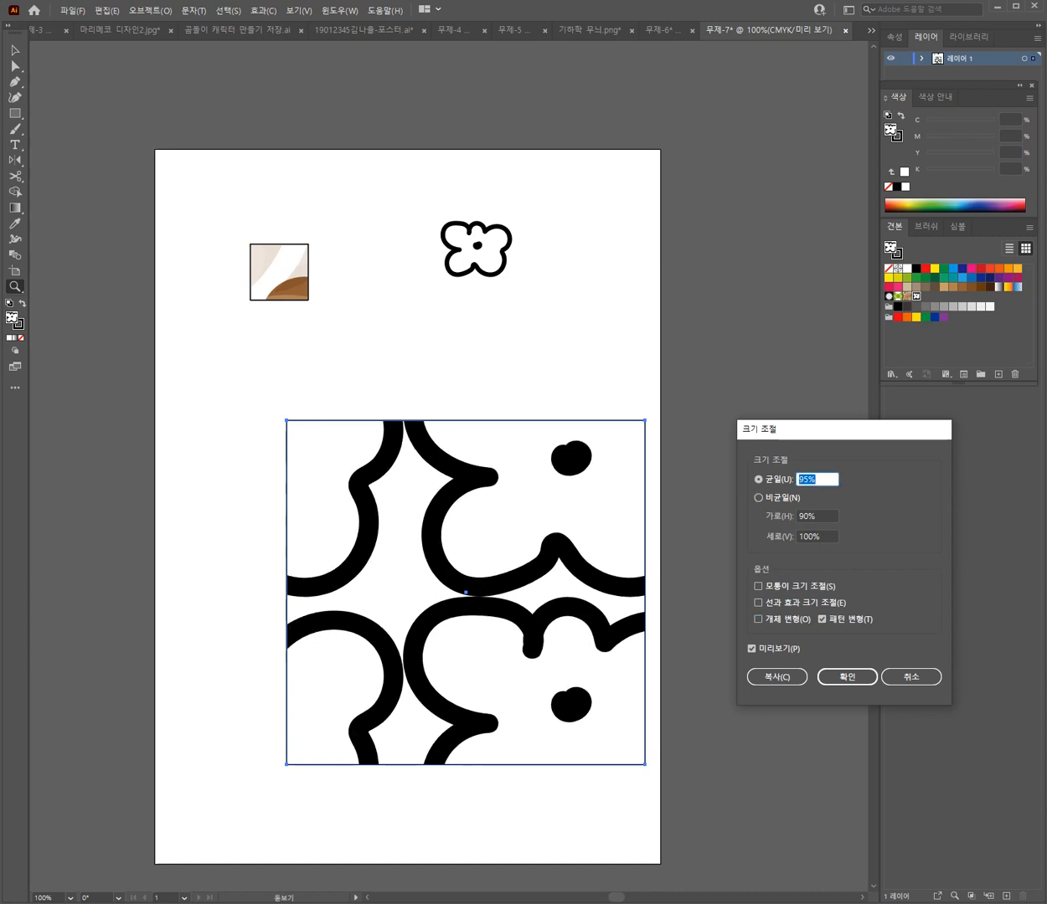
pyautogui.write('90')
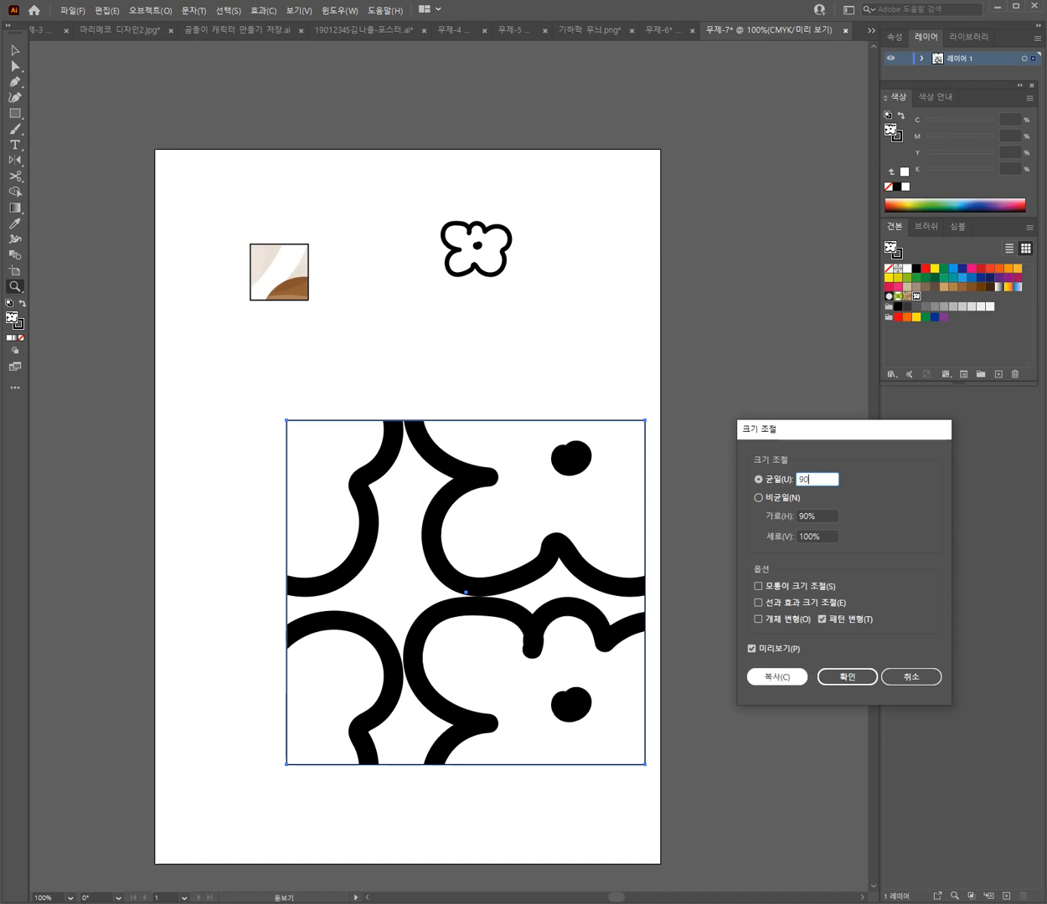
pyautogui.press('Return')
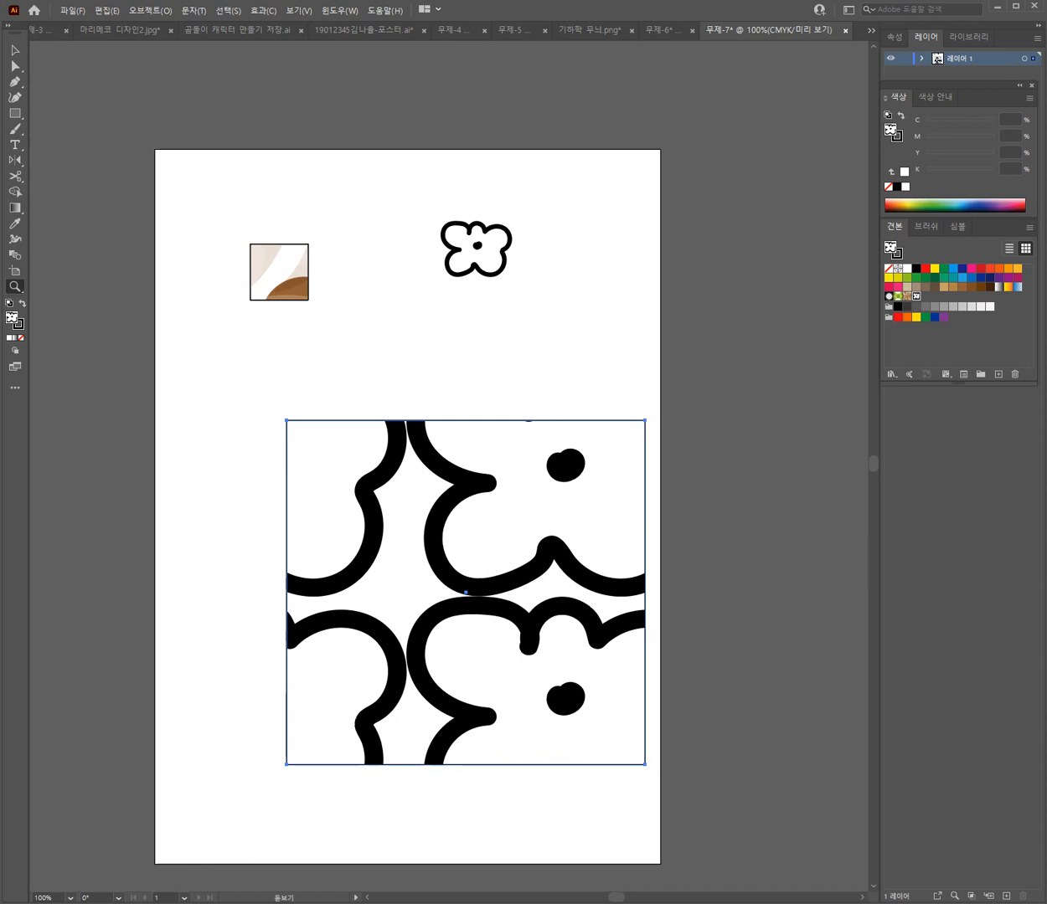
# Step: Repeat the pattern scaling until the large rectangle is filled with a dense grid of small flowers
pyautogui.press('v')
pyautogui.hotkey('ctrl', 'd')
pyautogui.hotkey('ctrl', 'd')
pyautogui.hotkey('ctrl', 'd')
pyautogui.hotkey('ctrl', 'd')
pyautogui.hotkey('ctrl', 'd')
pyautogui.hotkey('ctrl', 'd')
pyautogui.hotkey('ctrl', 'd')
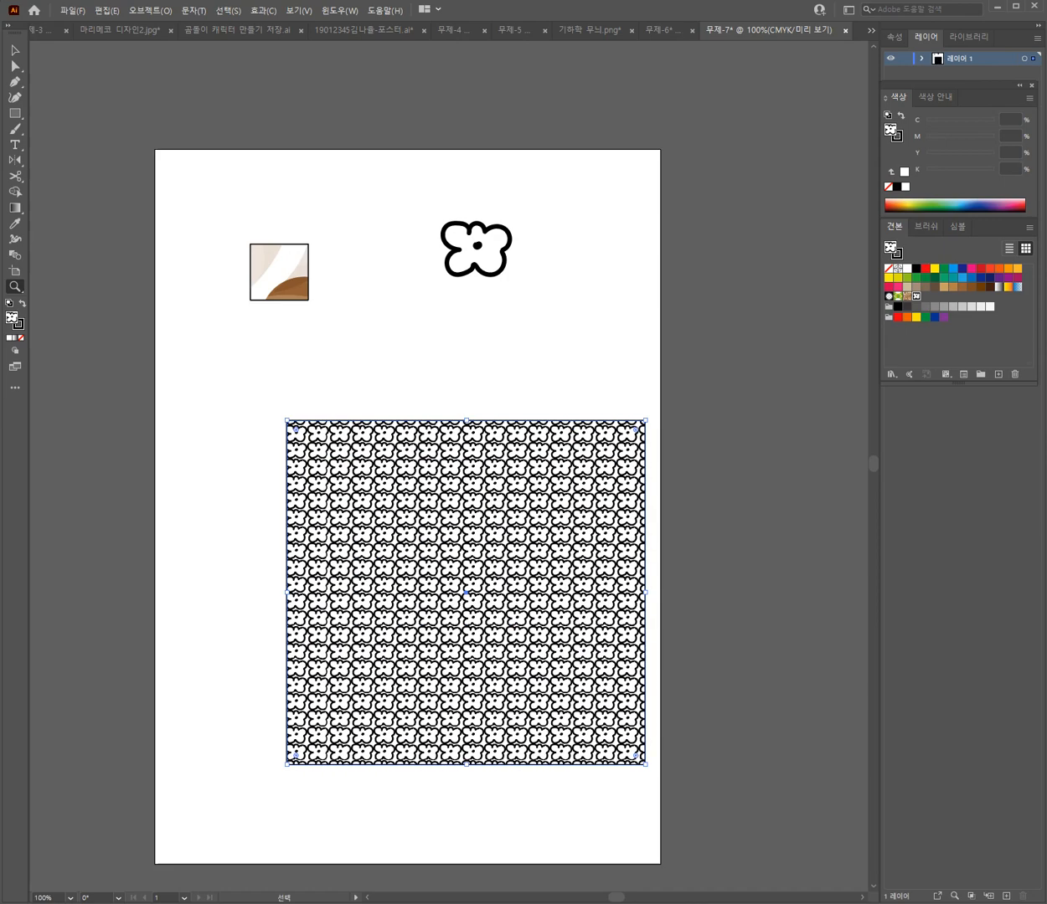
# Step: Move the flower-patterned rectangle up and left on the artboard and place a duplicate immediately to its right
pyautogui.press('ctrl')
pyautogui.press('v')
pyautogui.press('a')
pyautogui.moveTo(503, 578); pyautogui.dragTo(398, 543)
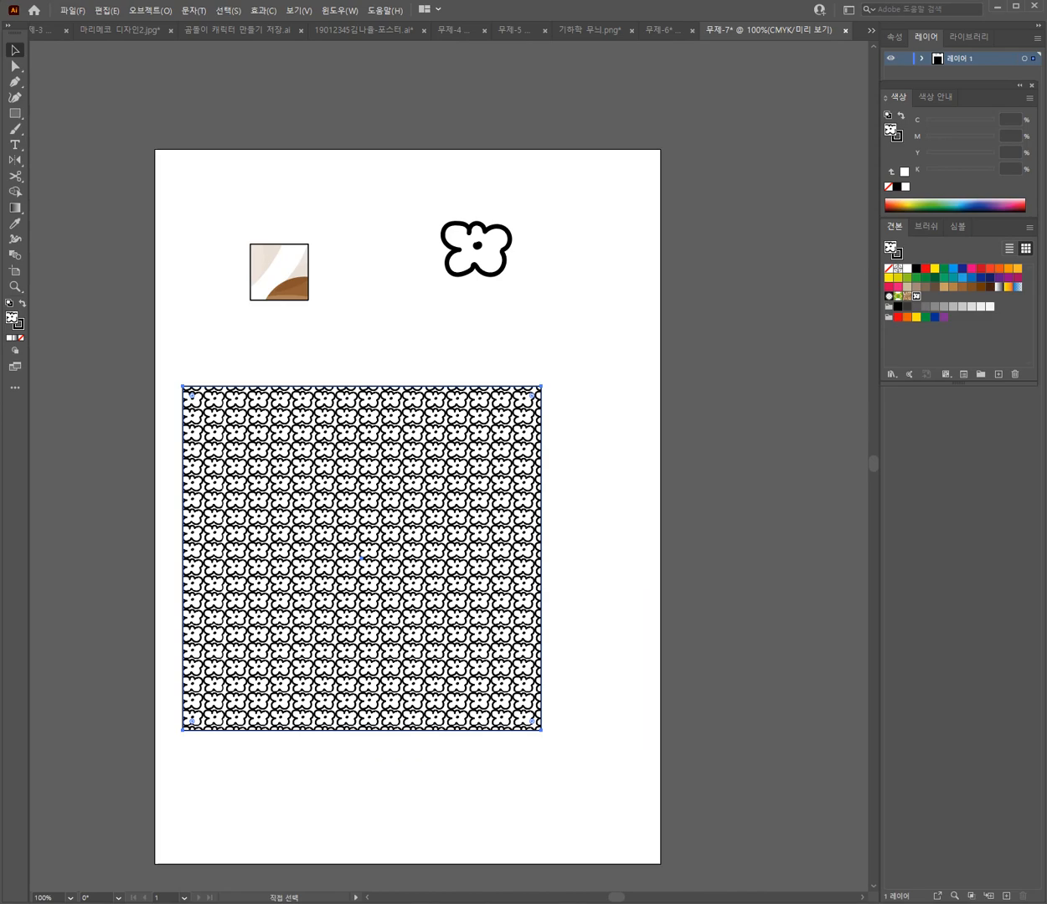
pyautogui.press('alt')
pyautogui.moveTo(400, 546); pyautogui.dragTo(767, 548)
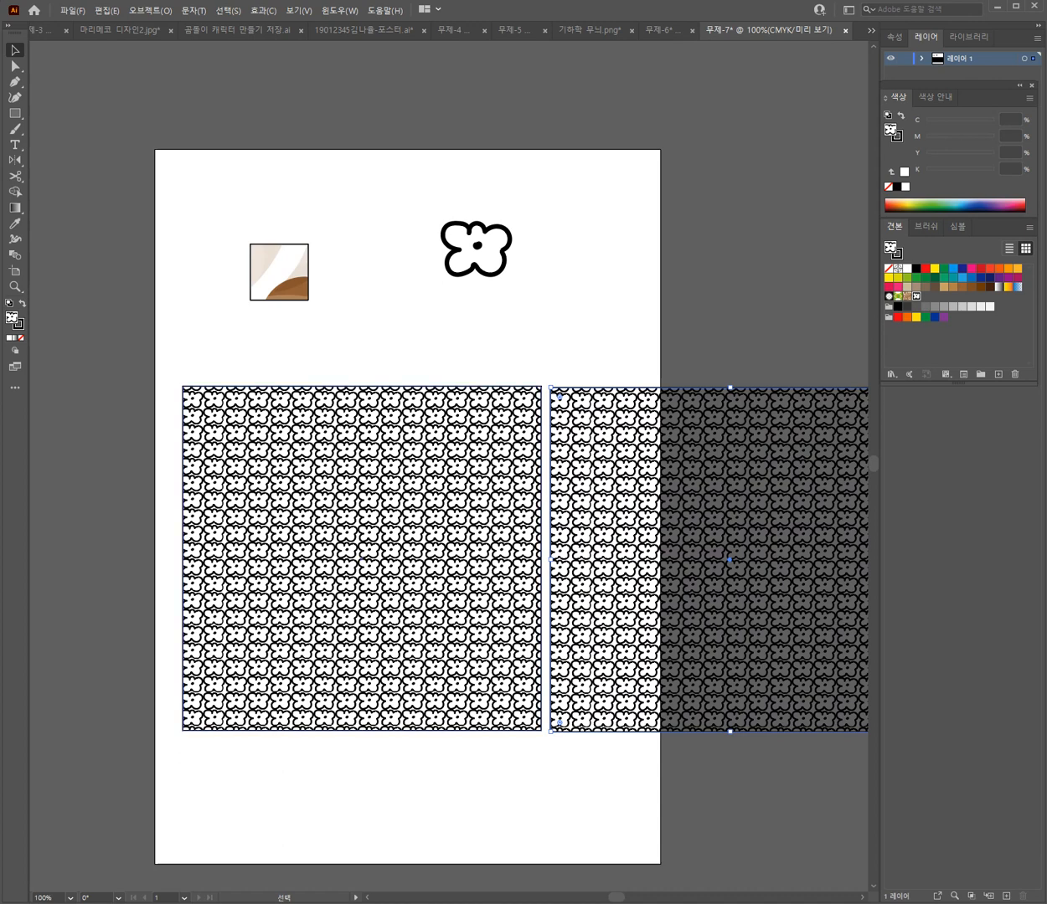
# Step: Fill the original patterned rectangle with the purple swatch (C 50, M 100, Y 0, K 0)
pyautogui.press('a')
pyautogui.keyDown('ctrl'); pyautogui.click(361, 557); pyautogui.keyUp('ctrl')
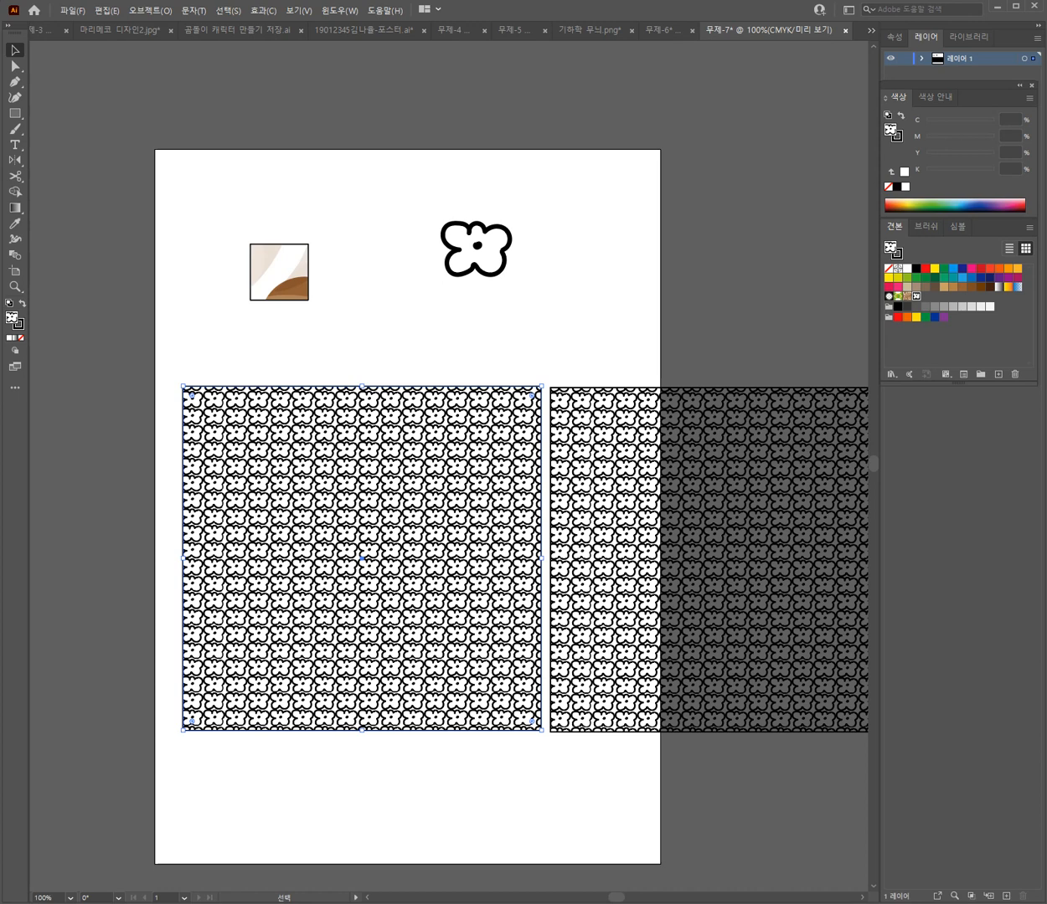
pyautogui.click(1008, 277)
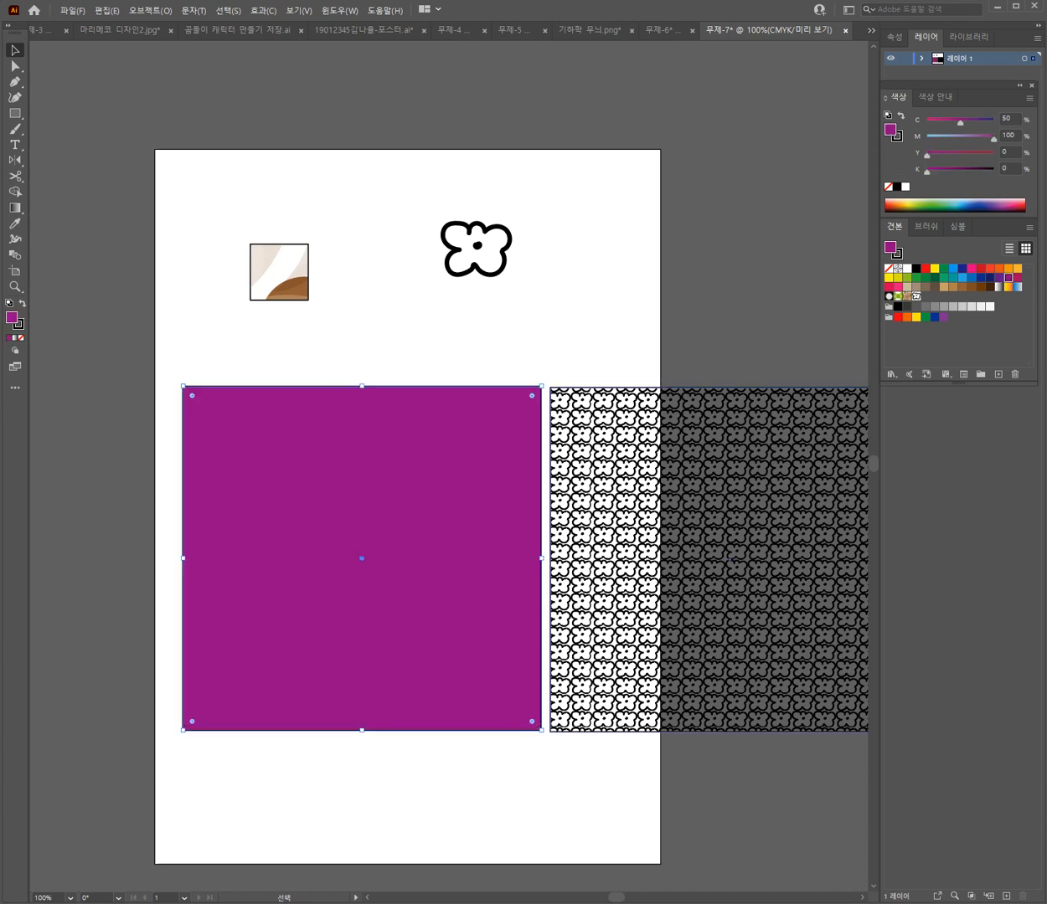
# Step: Lay the flower-patterned copy over the purple rectangle and offset it up and to the right so they partly overlap
pyautogui.moveTo(836, 590); pyautogui.dragTo(522, 625)
pyautogui.moveTo(588, 638); pyautogui.dragTo(543, 610)
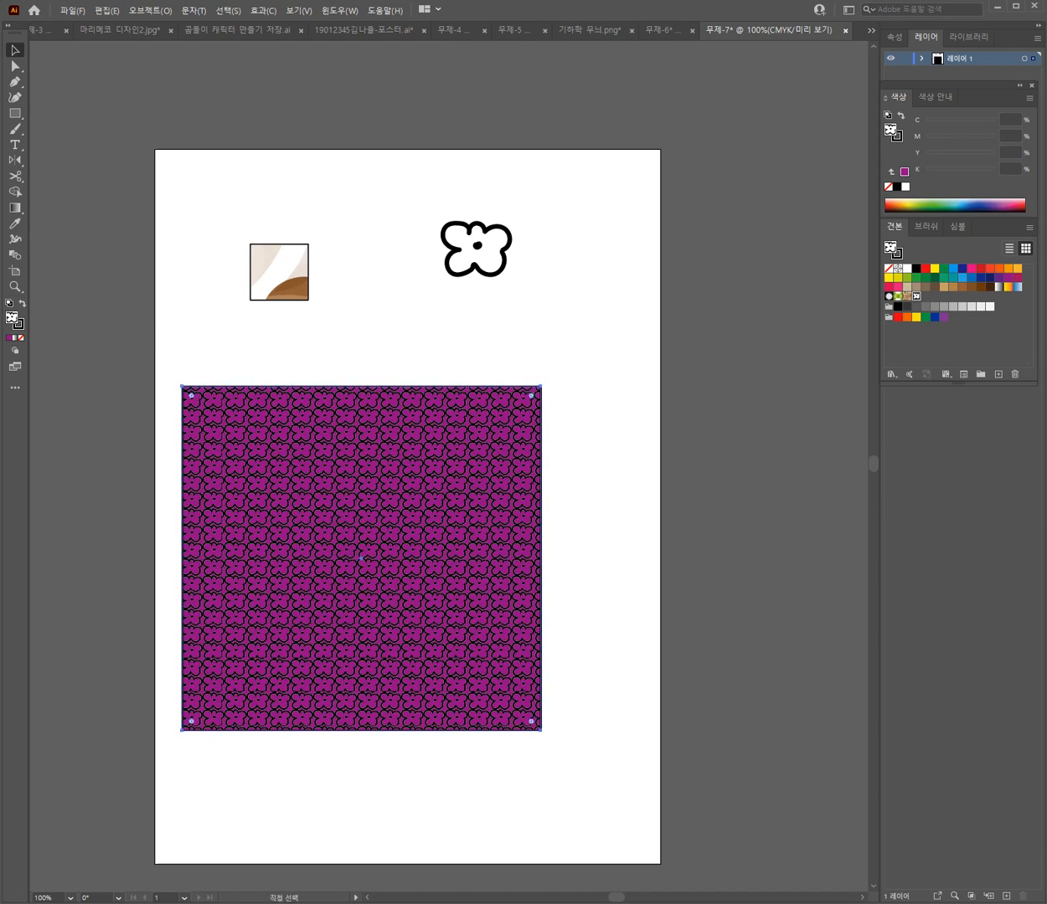
pyautogui.moveTo(469, 617); pyautogui.dragTo(694, 572)
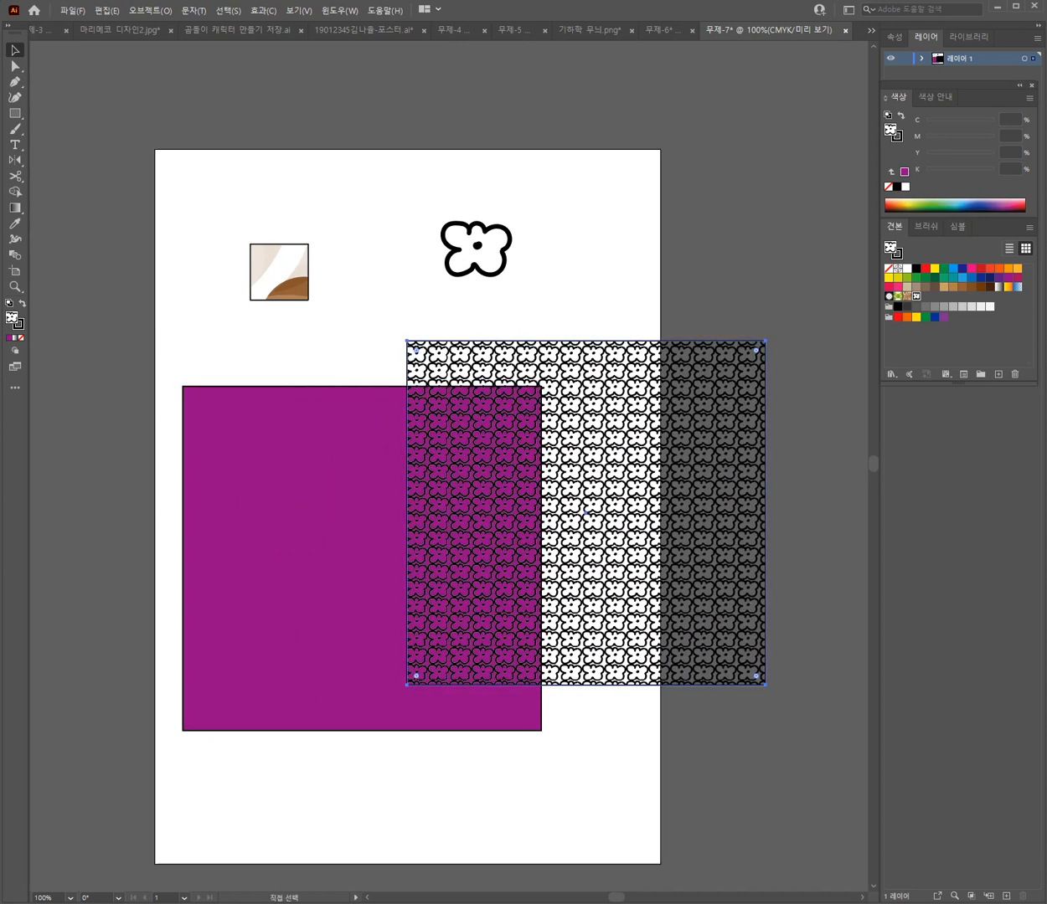
# Step: Move the painted flower slightly up and right on the artboard and scale it uniformly to 90%
pyautogui.press('v')
pyautogui.press('m')
pyautogui.moveTo(477, 246); pyautogui.dragTo(502, 200)
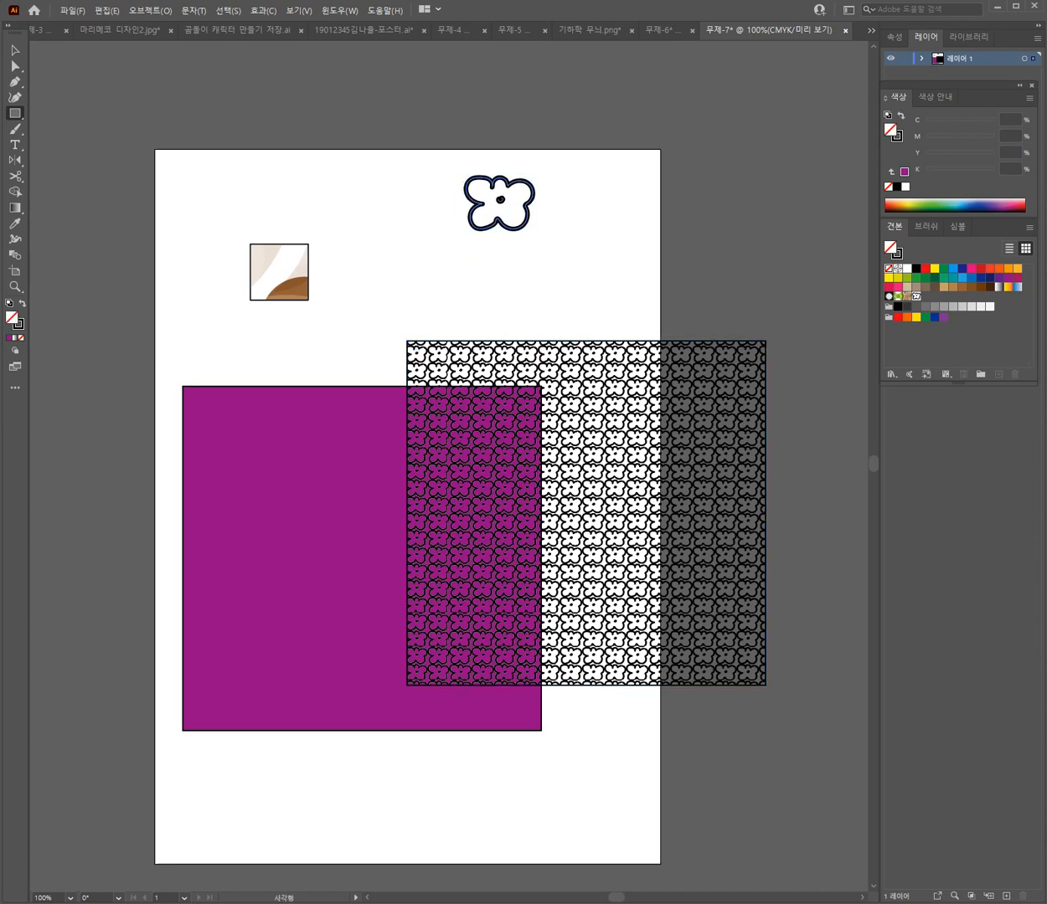
pyautogui.click(152, 10)
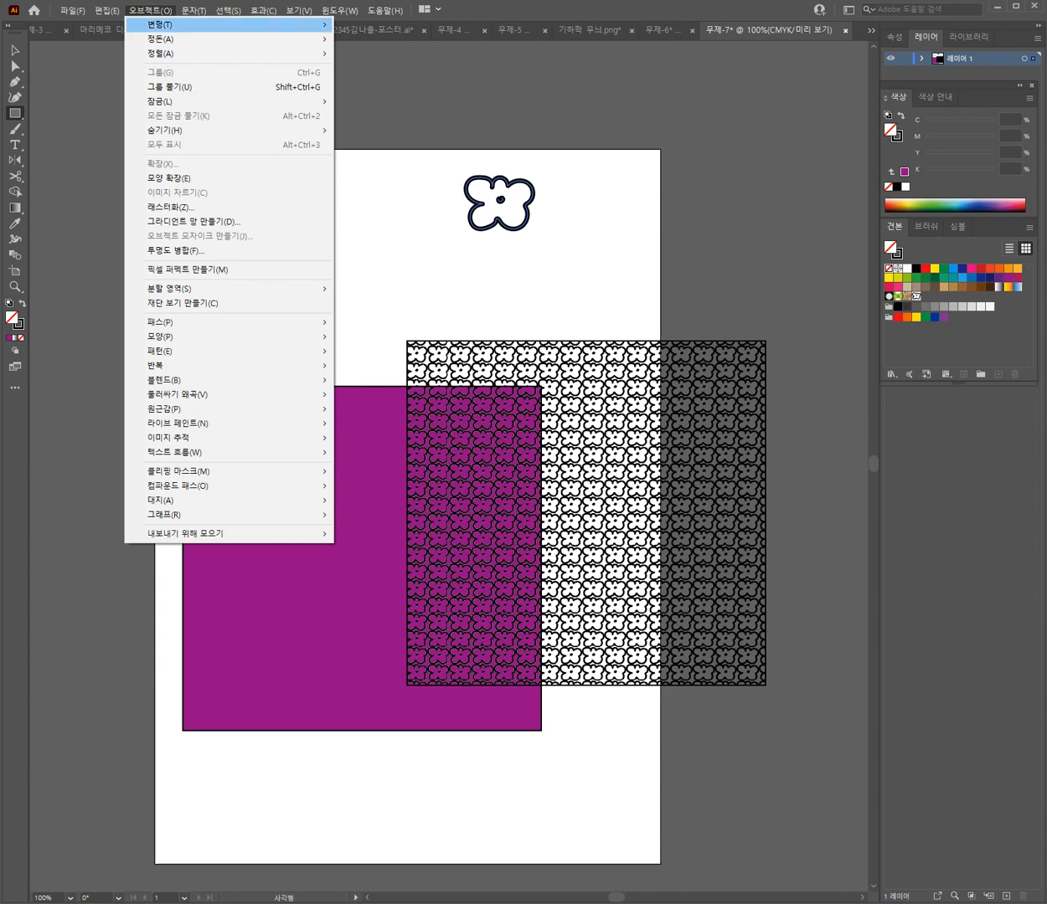
pyautogui.moveTo(167, 24)
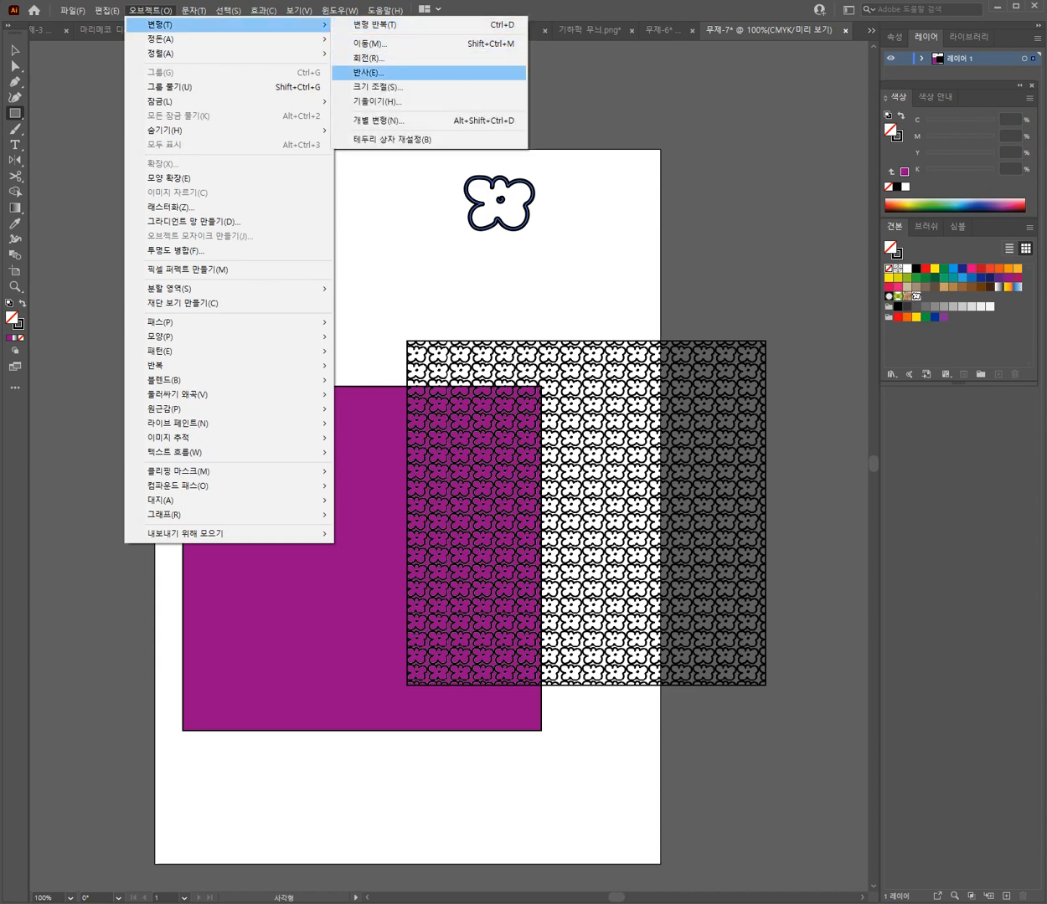
pyautogui.click(377, 86)
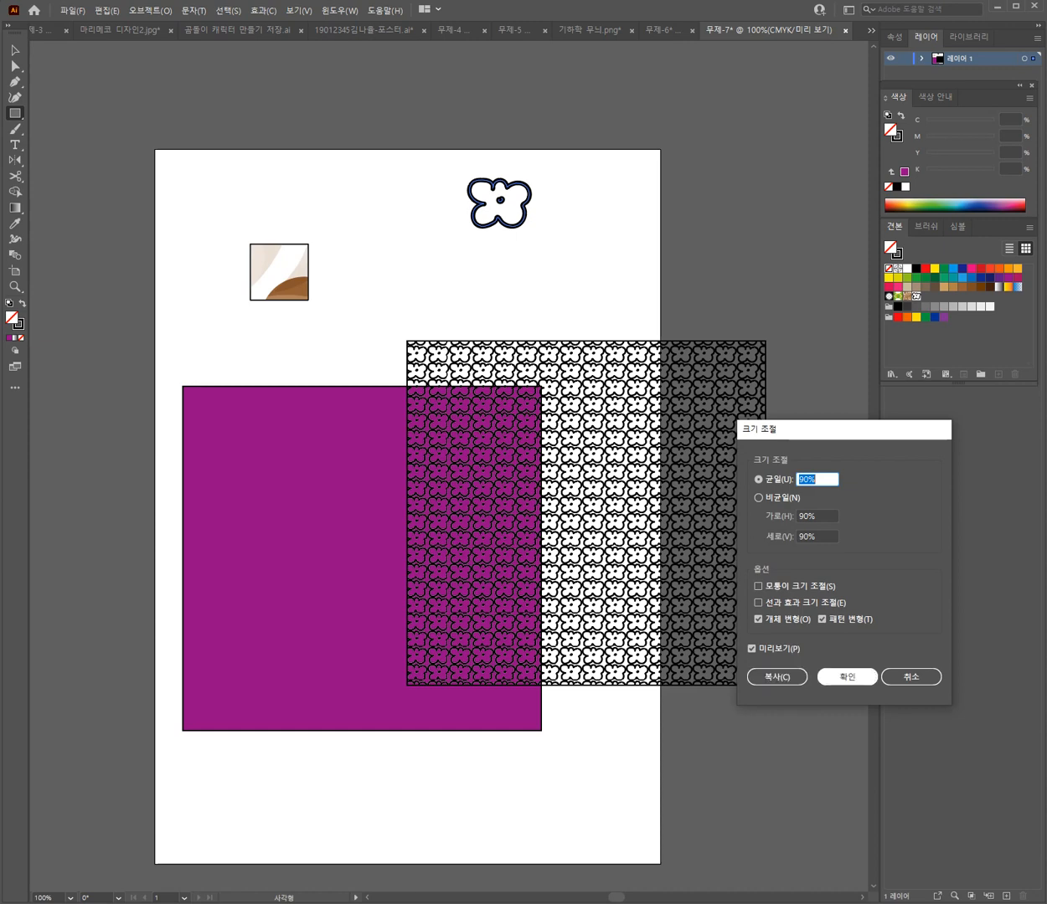
pyautogui.click(847, 677)
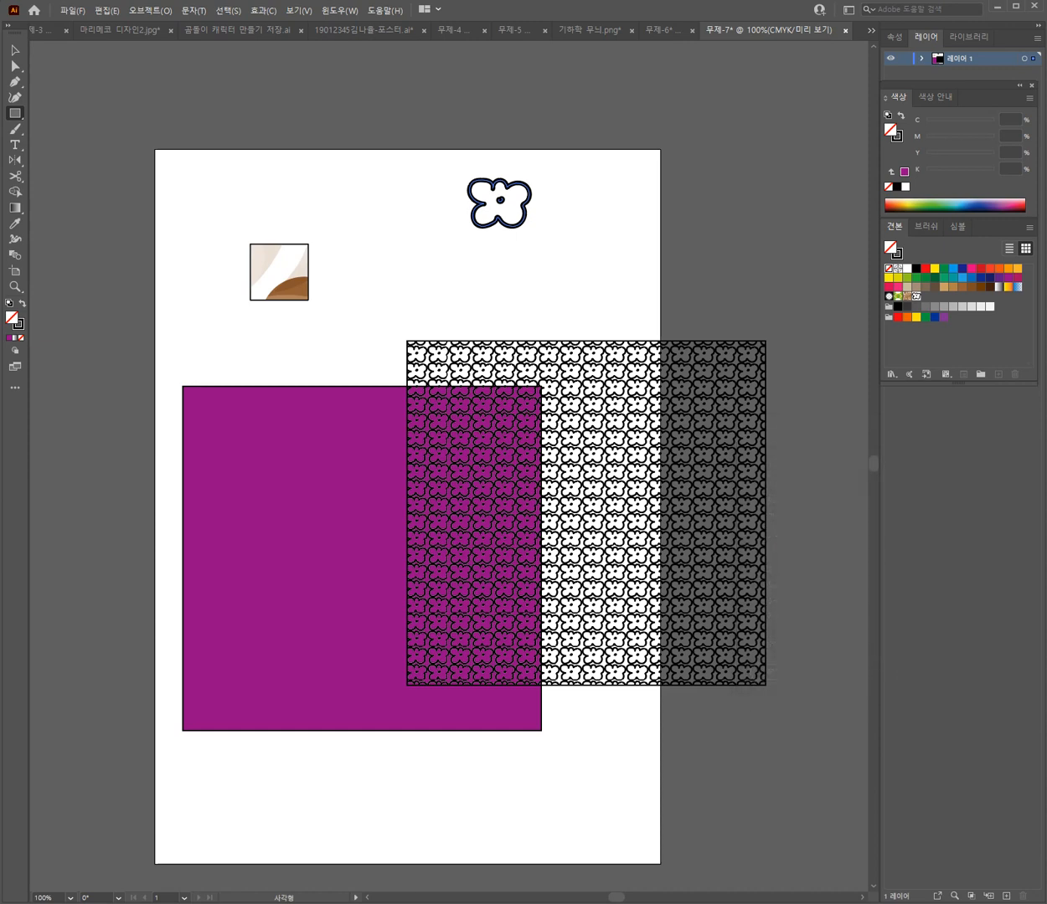
# Step: Repeat the 90% scaling on the painted flower until it is roughly half its size
pyautogui.hotkey('ctrl', 'd')
pyautogui.hotkey('ctrl', 'd')
pyautogui.hotkey('ctrl', 'd')
pyautogui.hotkey('ctrl', 'd')
pyautogui.hotkey('ctrl', 'd')
pyautogui.hotkey('ctrl', 'd')
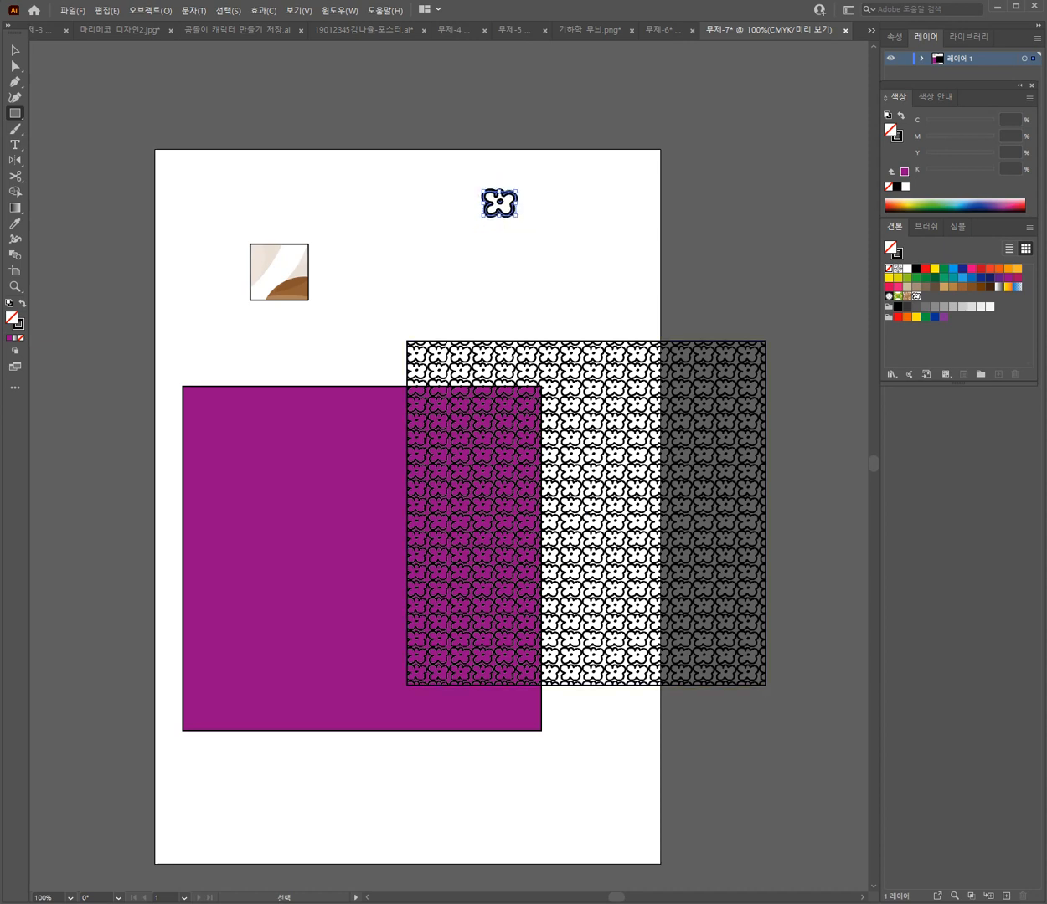
pyautogui.hotkey('ctrl', 'shift', 'a')
pyautogui.hotkey('ctrl', 'space')
pyautogui.hotkey('ctrl', 'shift', 'a')
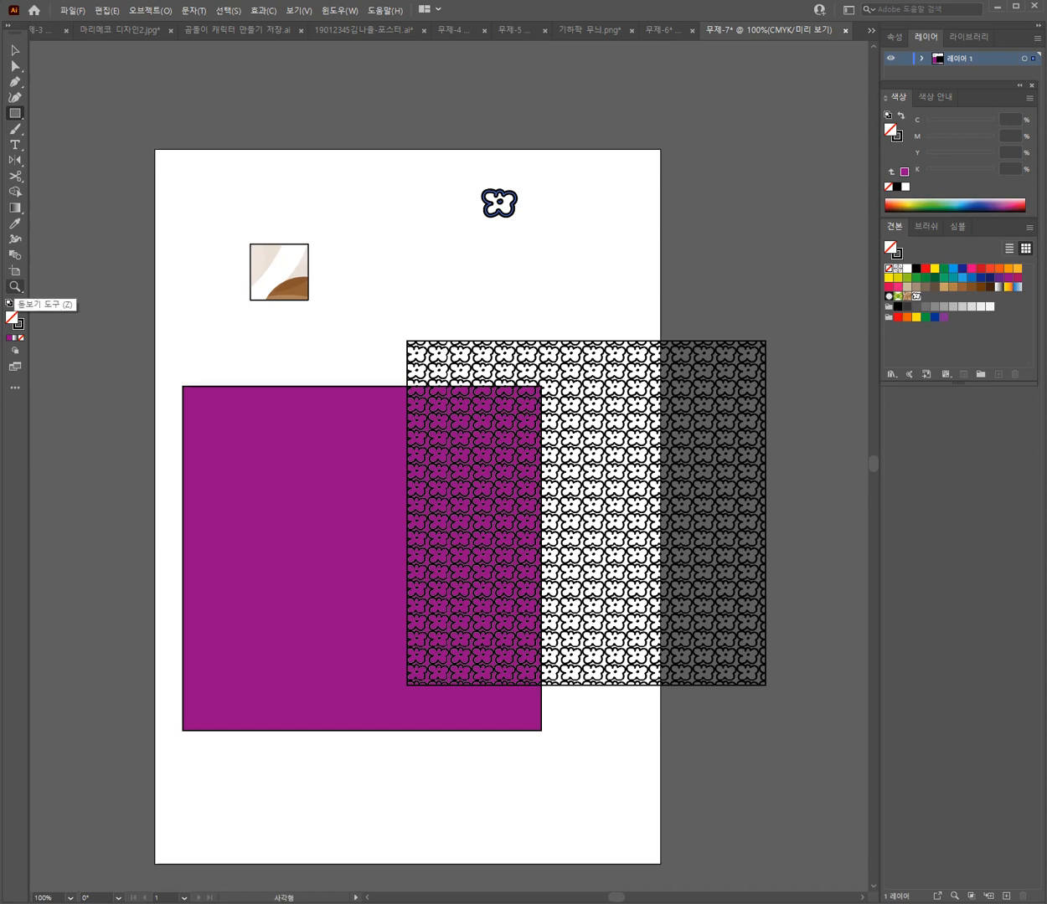
pyautogui.hotkey('ctrl', 'space')
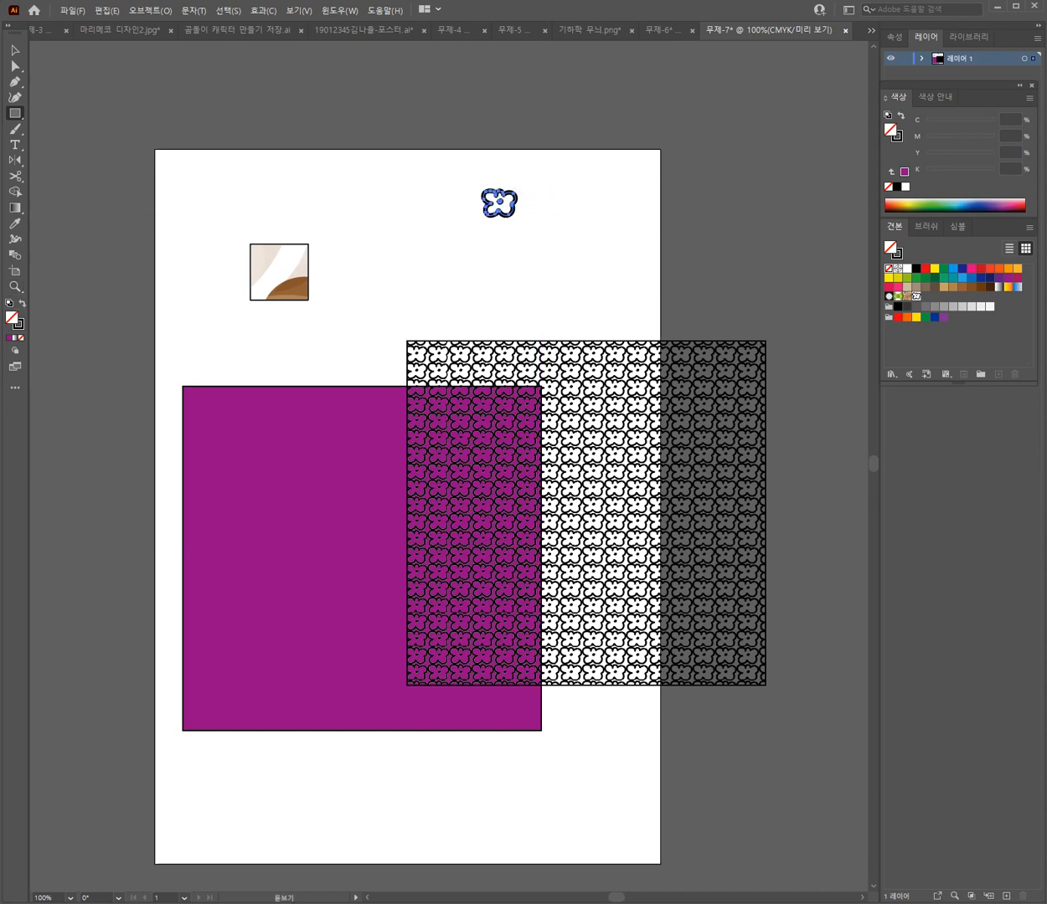
# Step: Draw a rectangle about three times the flower's width around it, with the flower in its upper-left part, and remove the rectangle's stroke
pyautogui.moveTo(429, 124); pyautogui.dragTo(545, 124)
pyautogui.moveTo(614, 324); pyautogui.dragTo(337, 290)
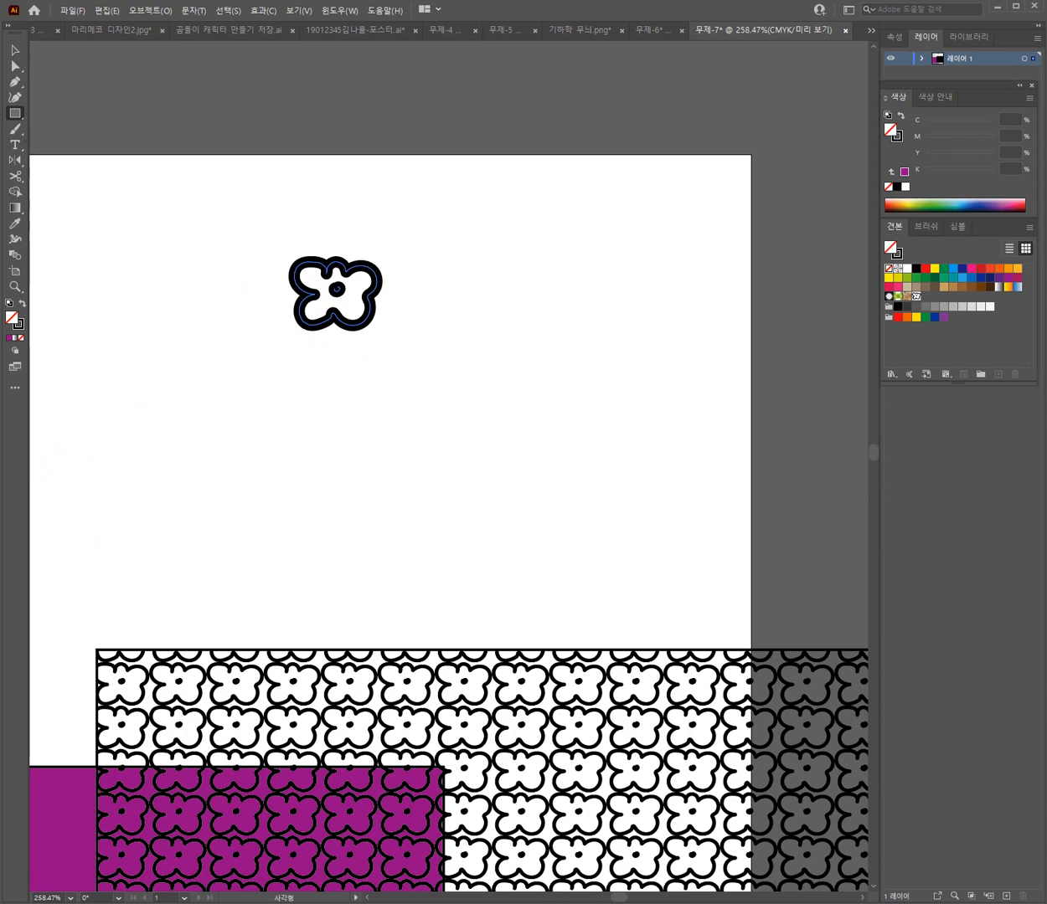
pyautogui.moveTo(246, 216); pyautogui.dragTo(524, 467)
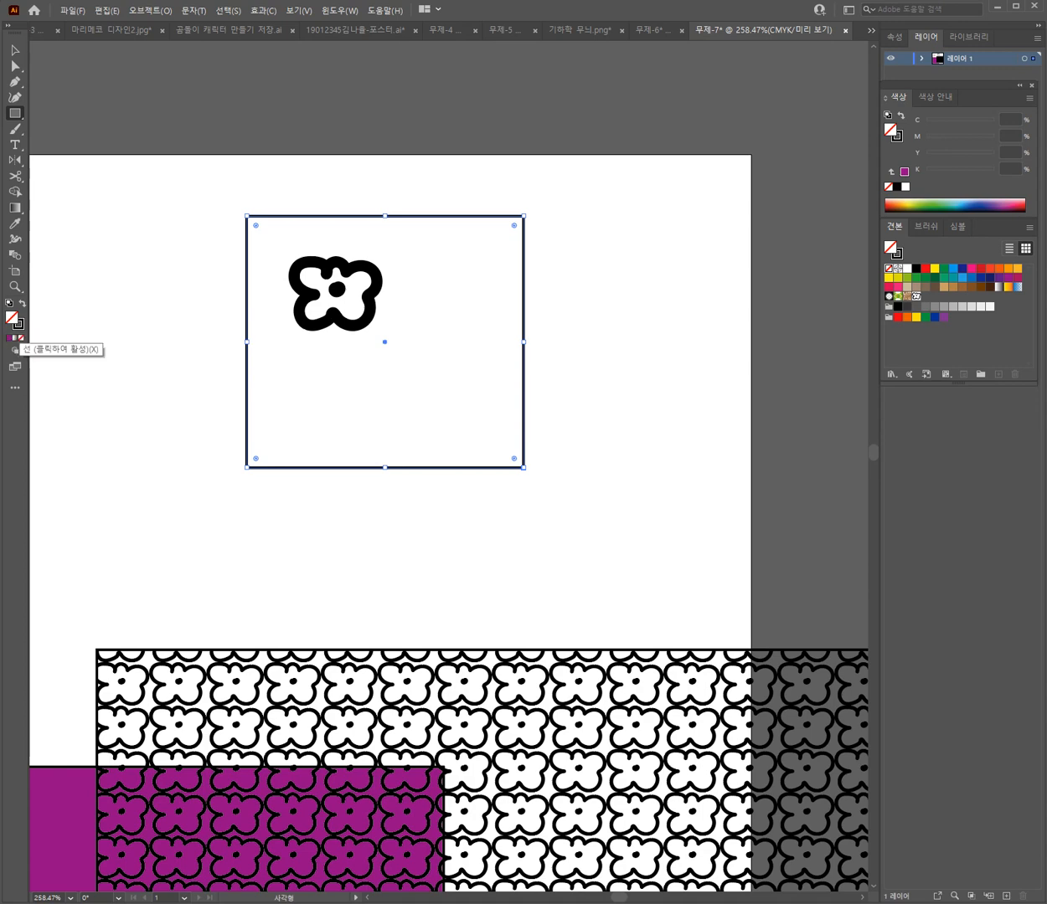
pyautogui.click(18, 326)
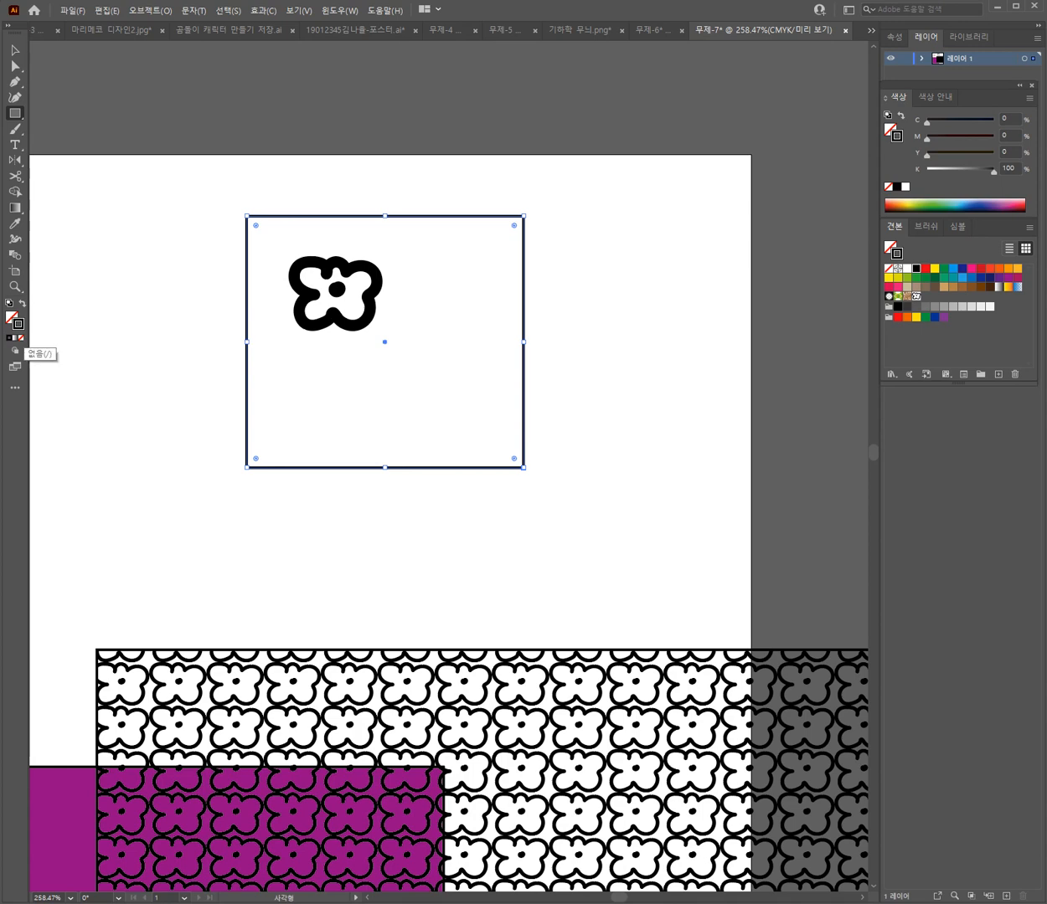
pyautogui.click(20, 337)
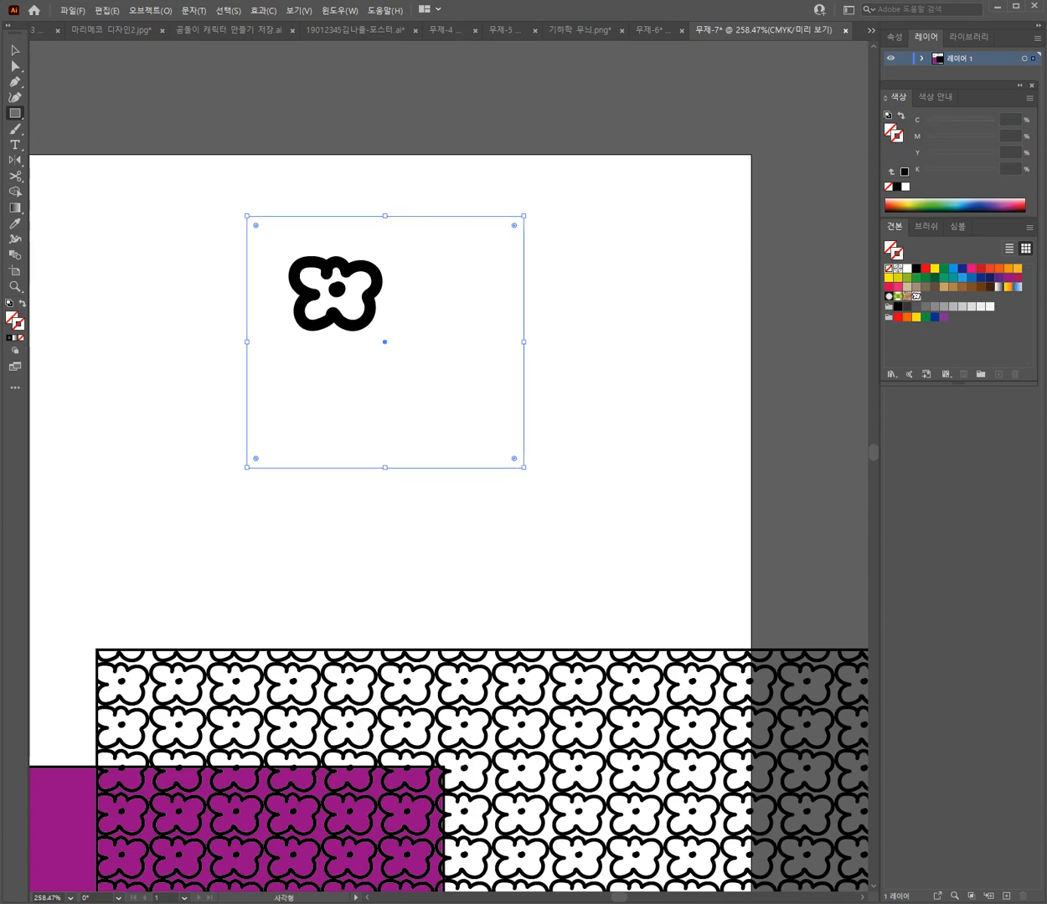
# Step: Add the flower together with its invisible bounding rectangle to the swatches as a new pattern
pyautogui.moveTo(209, 189); pyautogui.dragTo(599, 519)
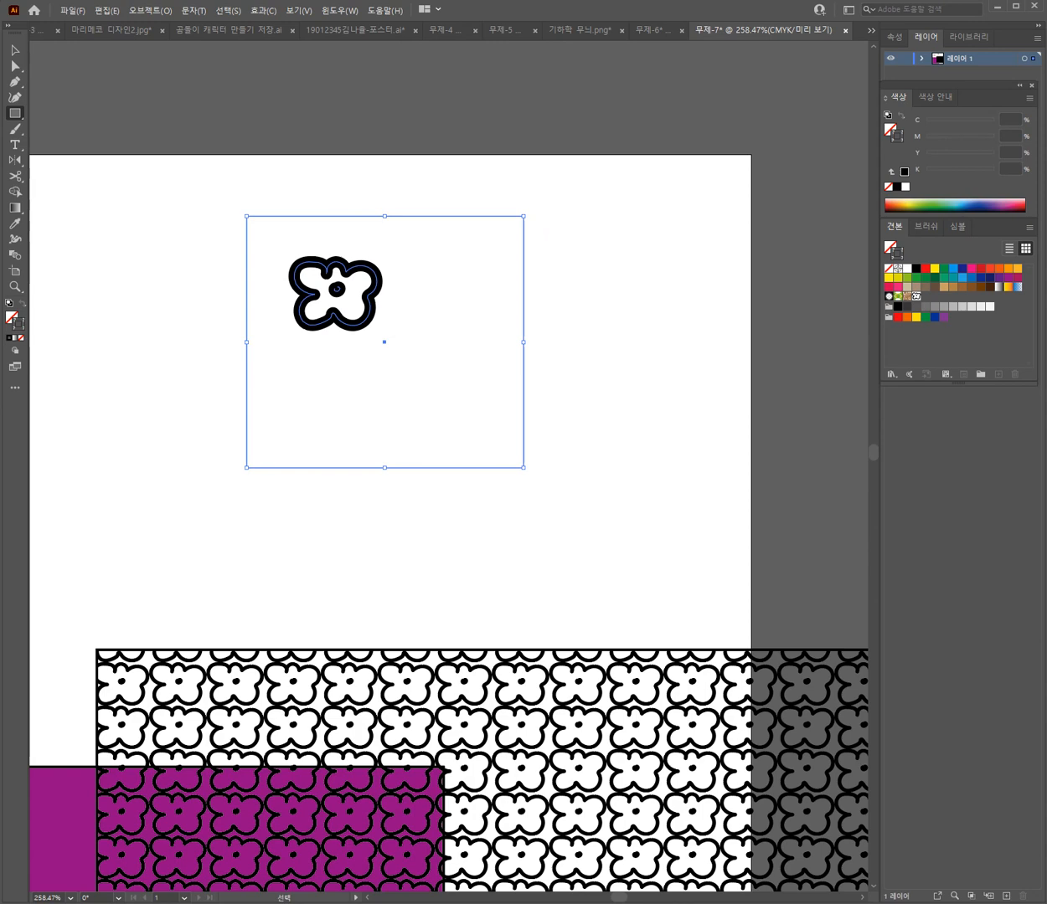
pyautogui.press('ctrl')
pyautogui.moveTo(369, 293); pyautogui.dragTo(926, 297)
pyautogui.press('ctrl')
pyautogui.press('ctrl')
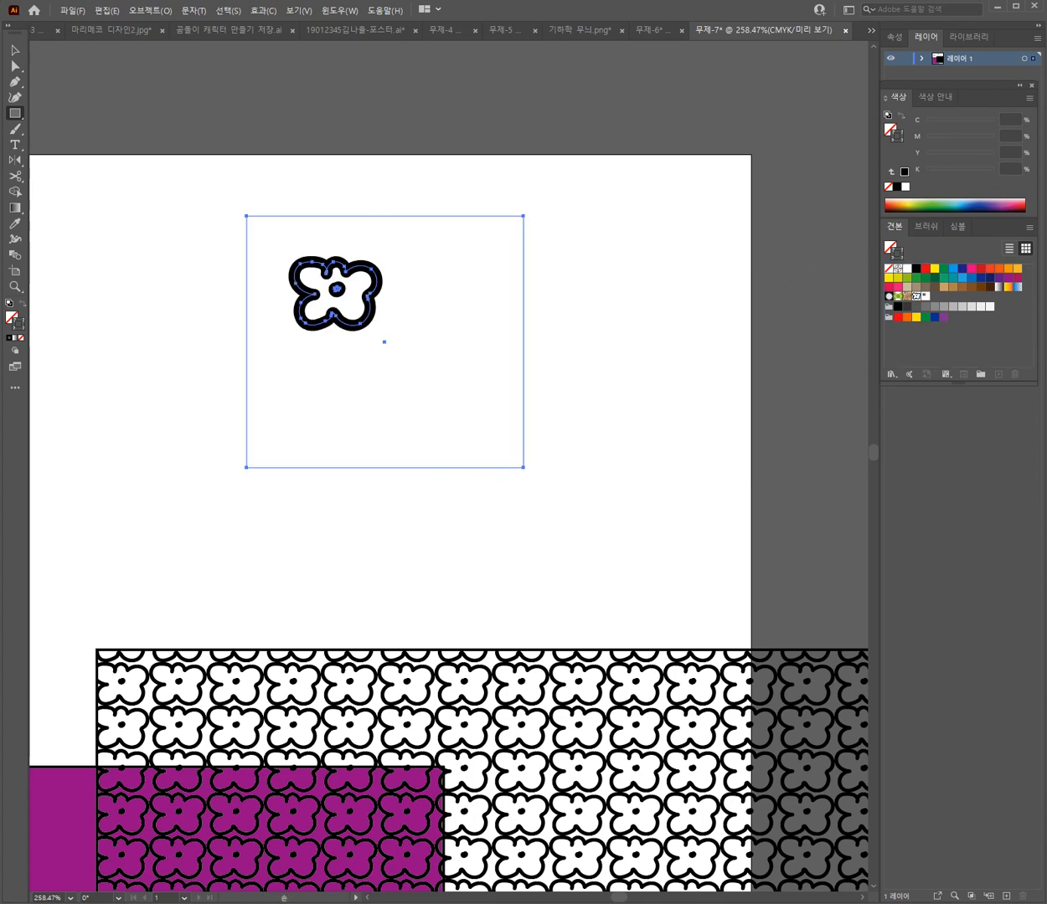
# Step: Duplicate the flower-patterned rectangle down and to the right, and fill the copy with the new widely spaced flower pattern swatch
pyautogui.hotkey('ctrl', 'space')
pyautogui.hotkey('ctrl', '-')
pyautogui.hotkey('ctrl', '-')
pyautogui.hotkey('ctrl', '-')
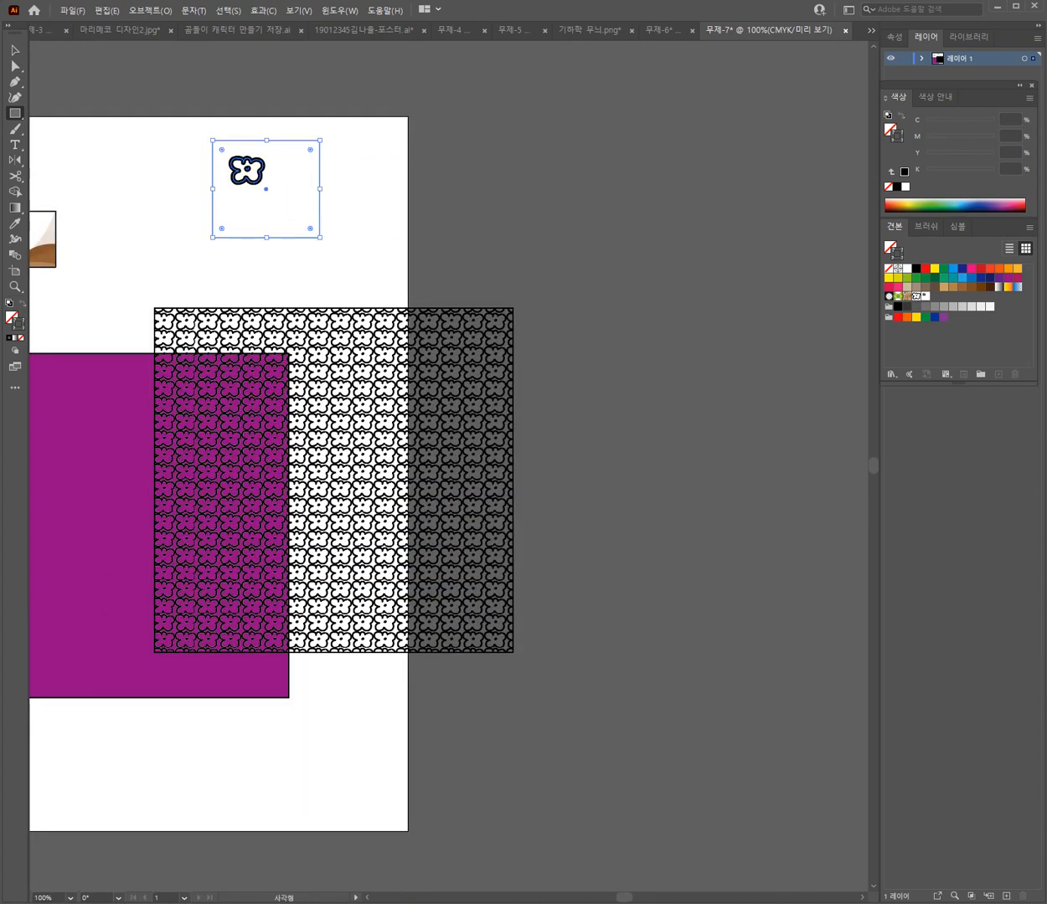
pyautogui.keyDown('ctrl'); pyautogui.click(333, 479); pyautogui.keyUp('ctrl')
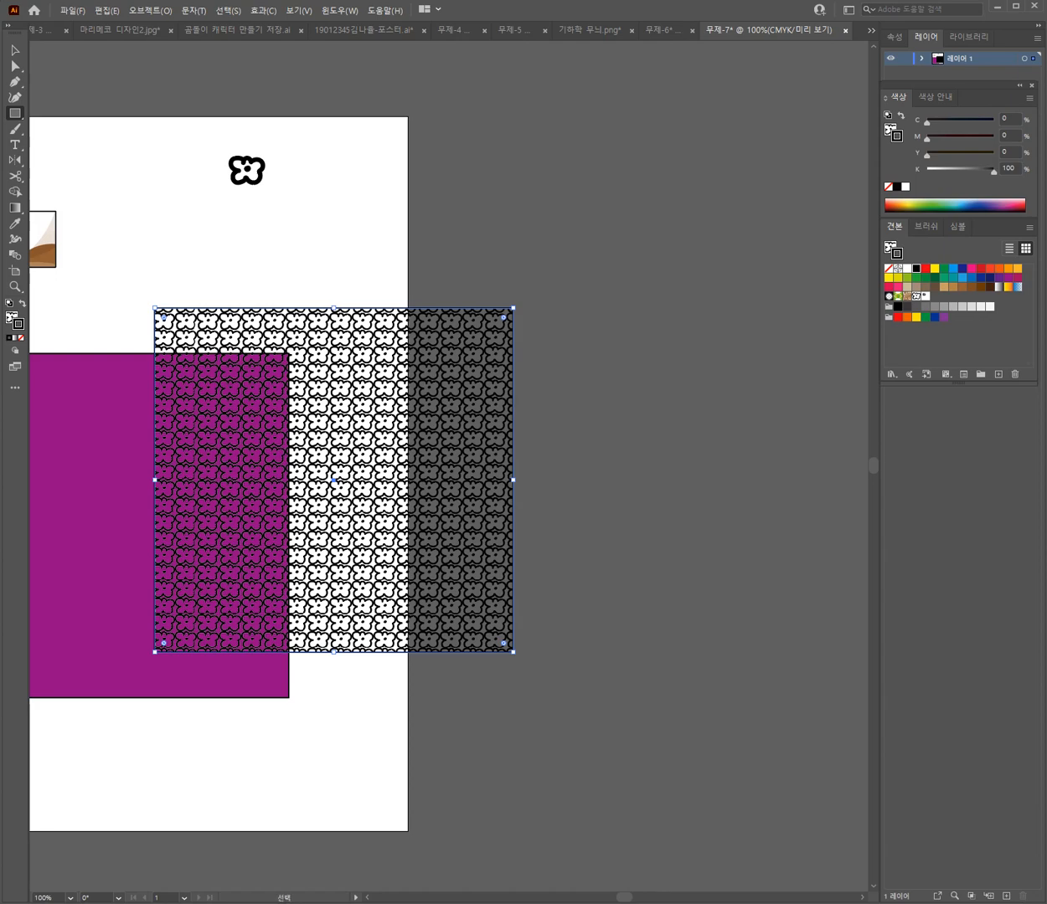
pyautogui.moveTo(388, 591); pyautogui.dragTo(688, 777)
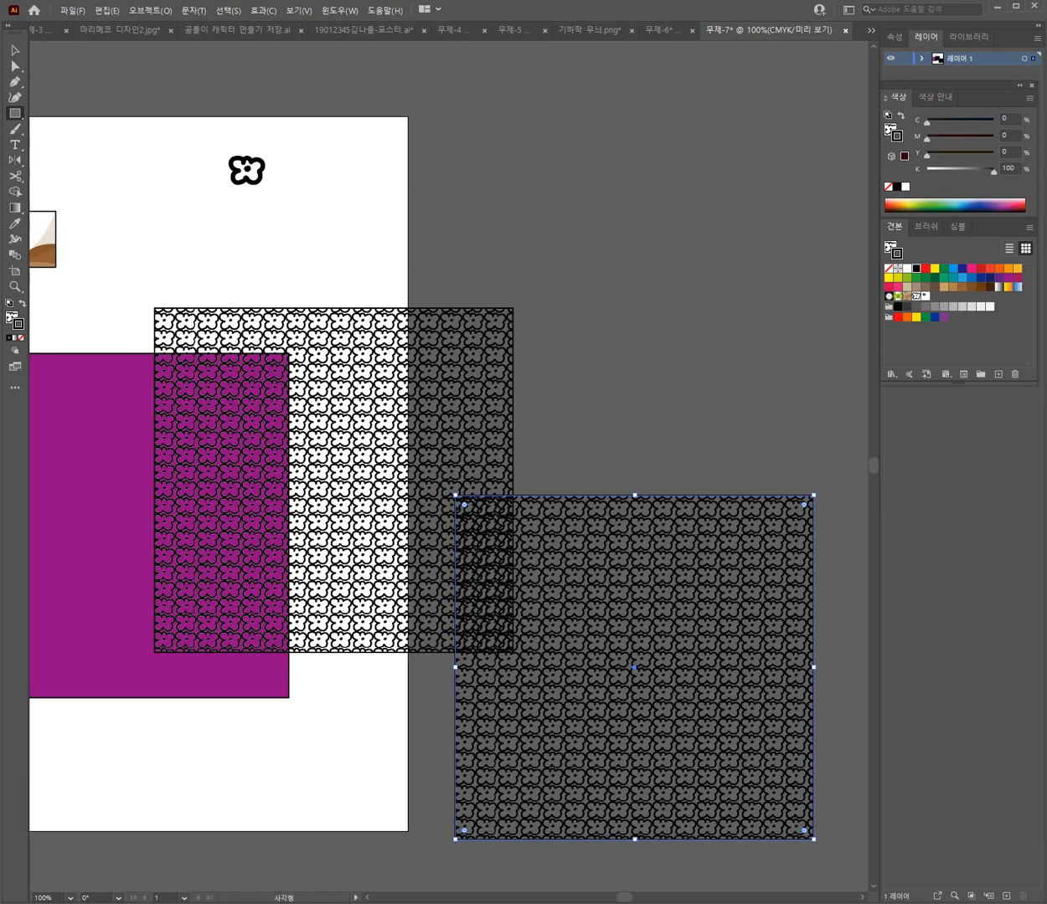
pyautogui.press('x')
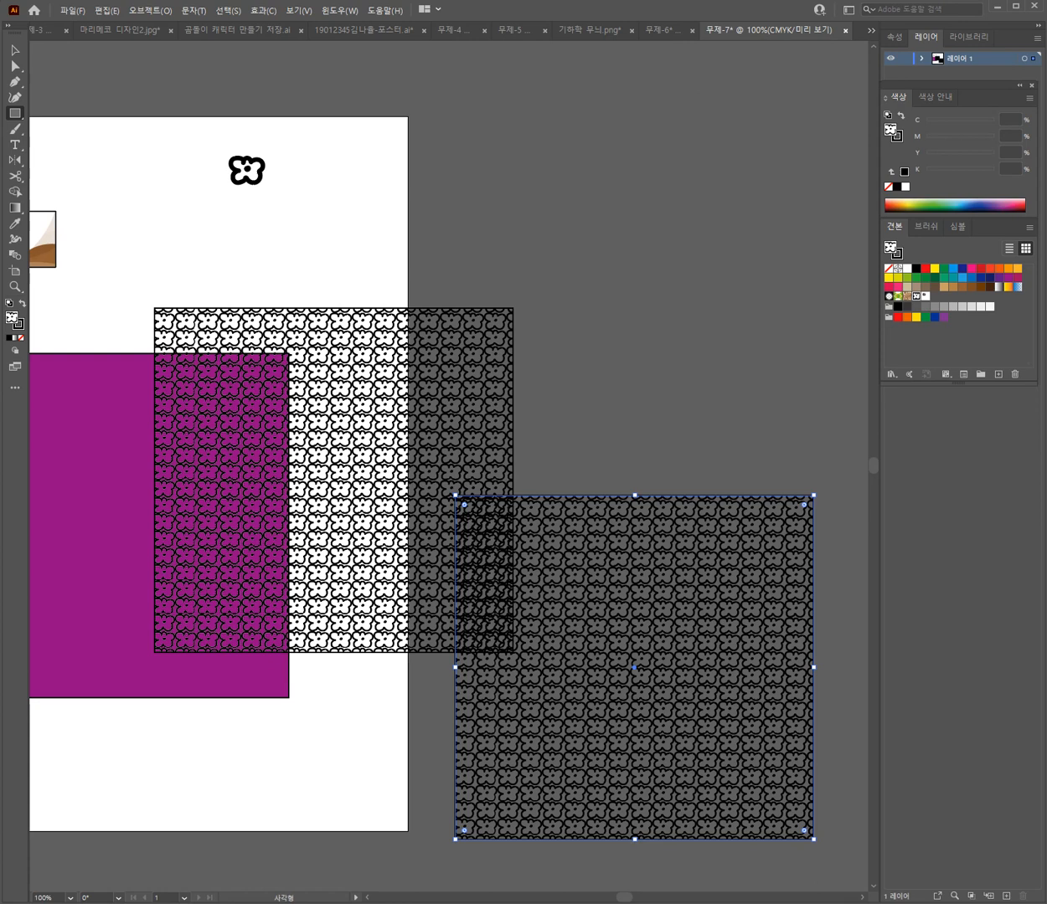
pyautogui.click(925, 296)
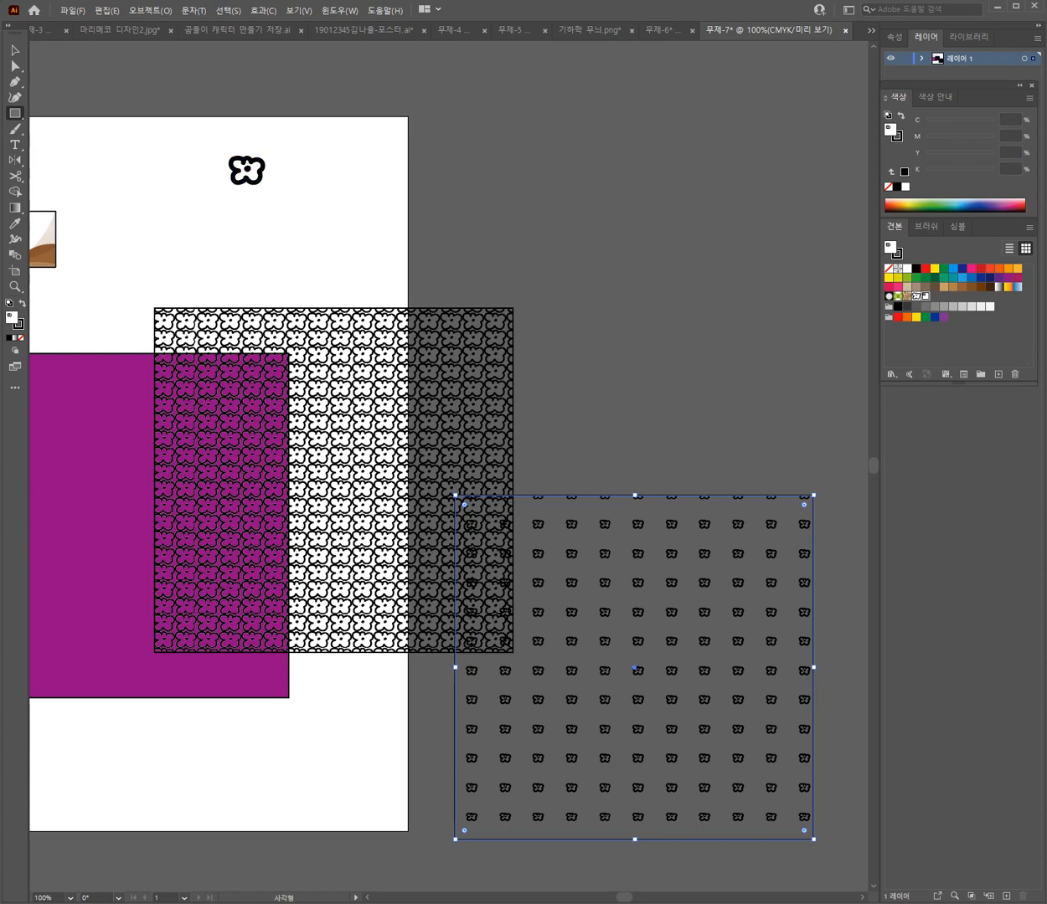
# Step: Move the widely spaced flower-patterned copy over the purple rectangle
pyautogui.press('ctrl')
pyautogui.press('ctrl')
pyautogui.moveTo(742, 672); pyautogui.dragTo(249, 534)
pyautogui.hotkey('ctrl', 'space')
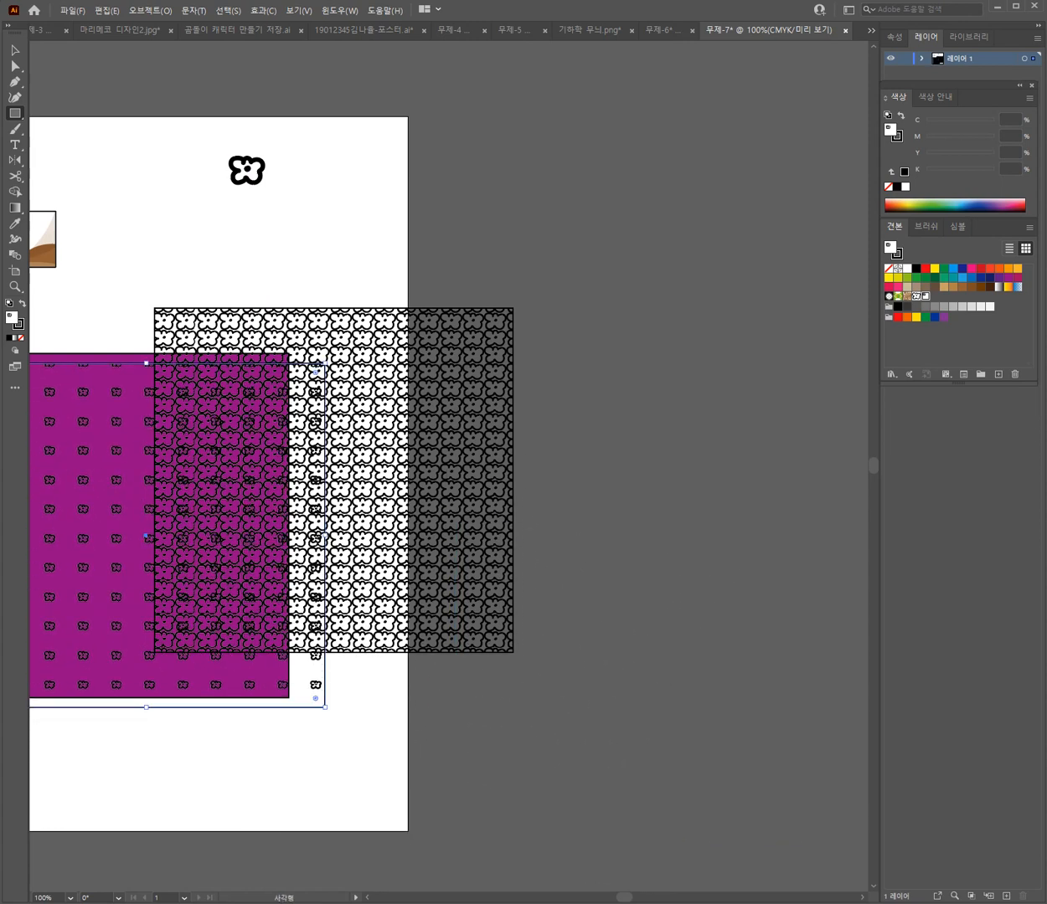
# Step: Shift the widely spaced flower-patterned copy down and slightly right so it extends below the purple rectangle
pyautogui.keyDown('ctrl'); pyautogui.click(118, 579); pyautogui.keyUp('ctrl')
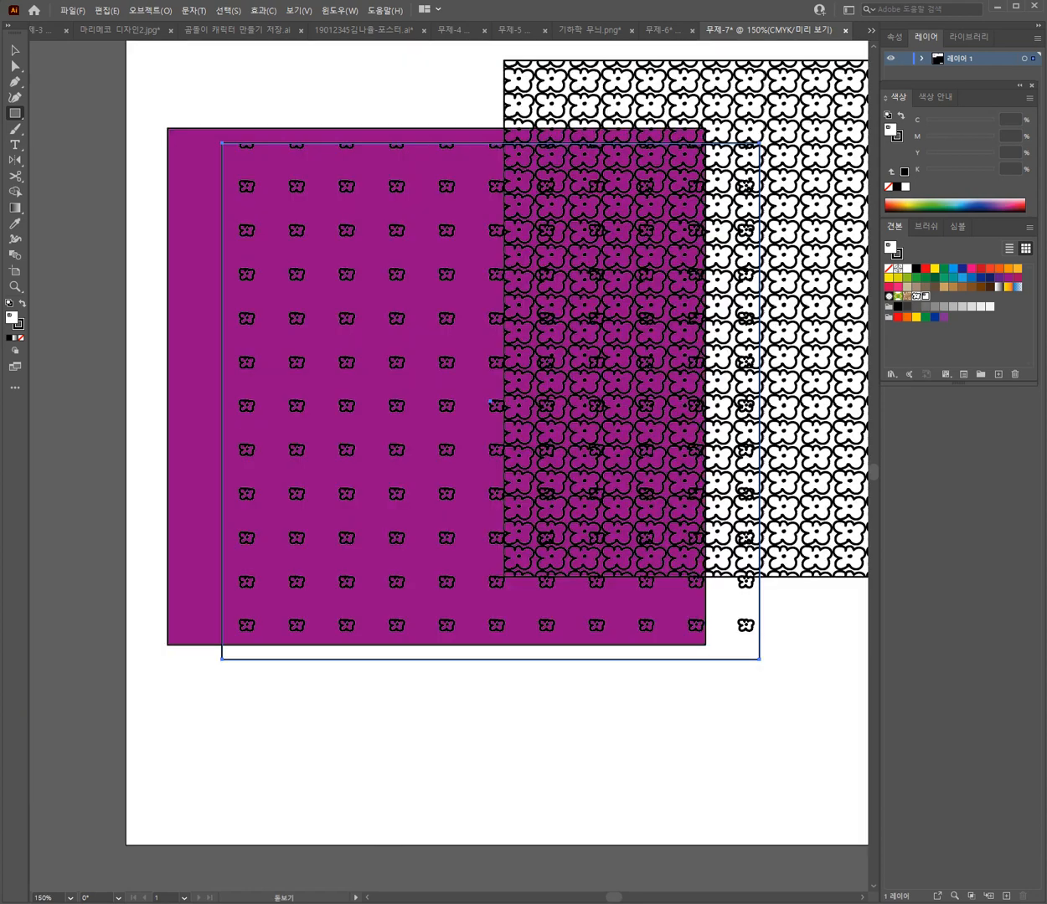
pyautogui.hotkey('ctrl', '=')
pyautogui.hotkey('ctrl', '=')
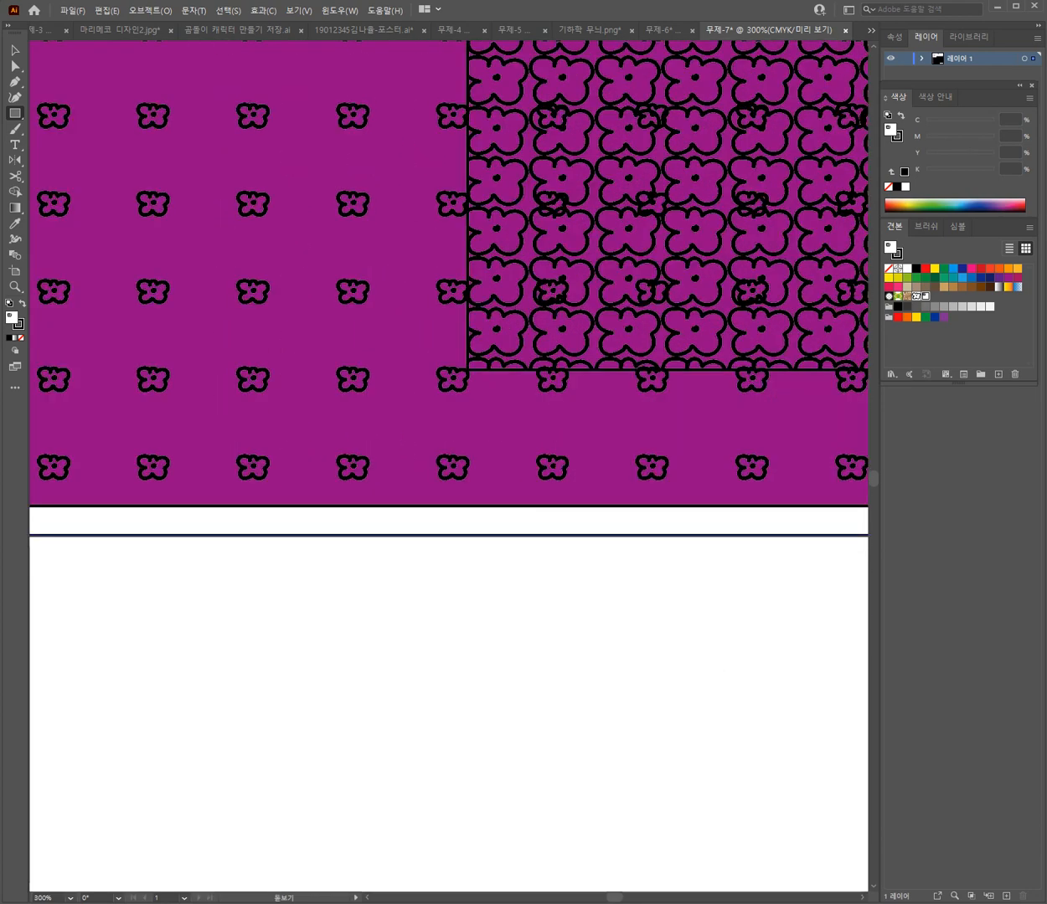
pyautogui.hotkey('ctrl', 'space')
pyautogui.moveTo(375, 367); pyautogui.dragTo(329, 564)
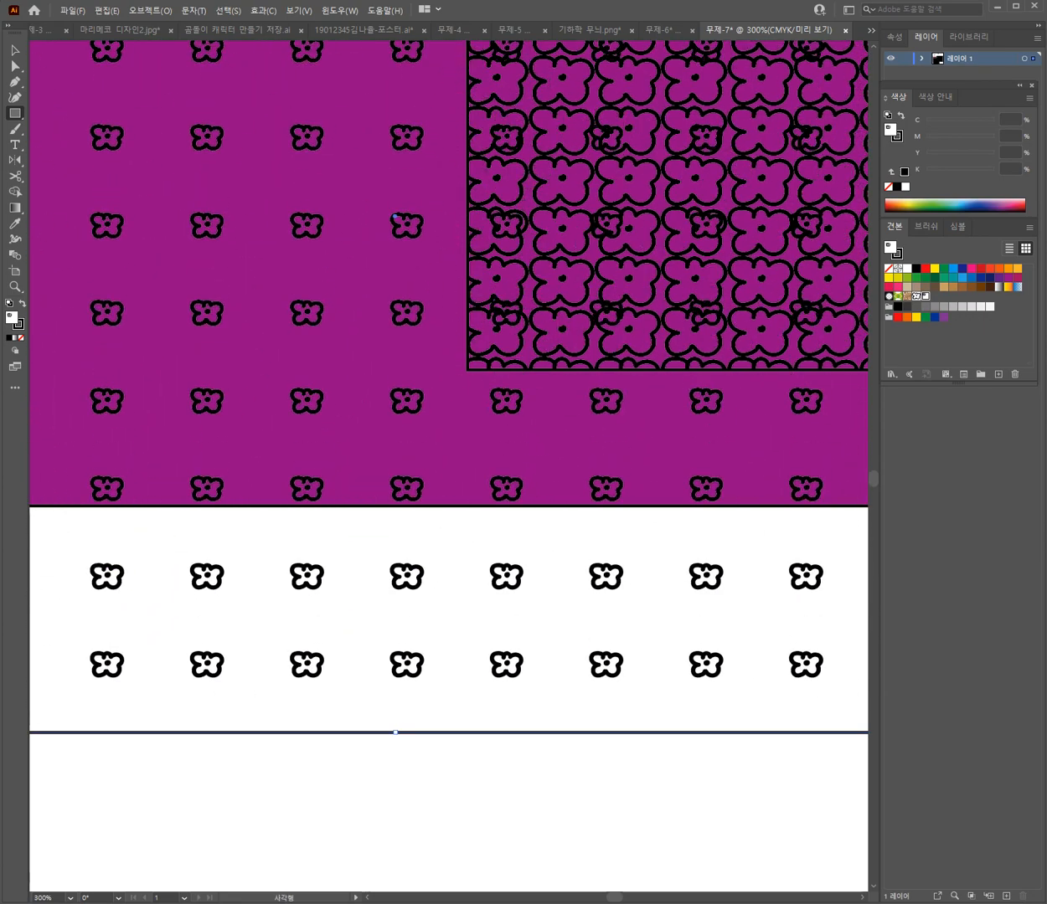
pyautogui.press('space')
pyautogui.moveTo(394, 318); pyautogui.dragTo(383, 790)
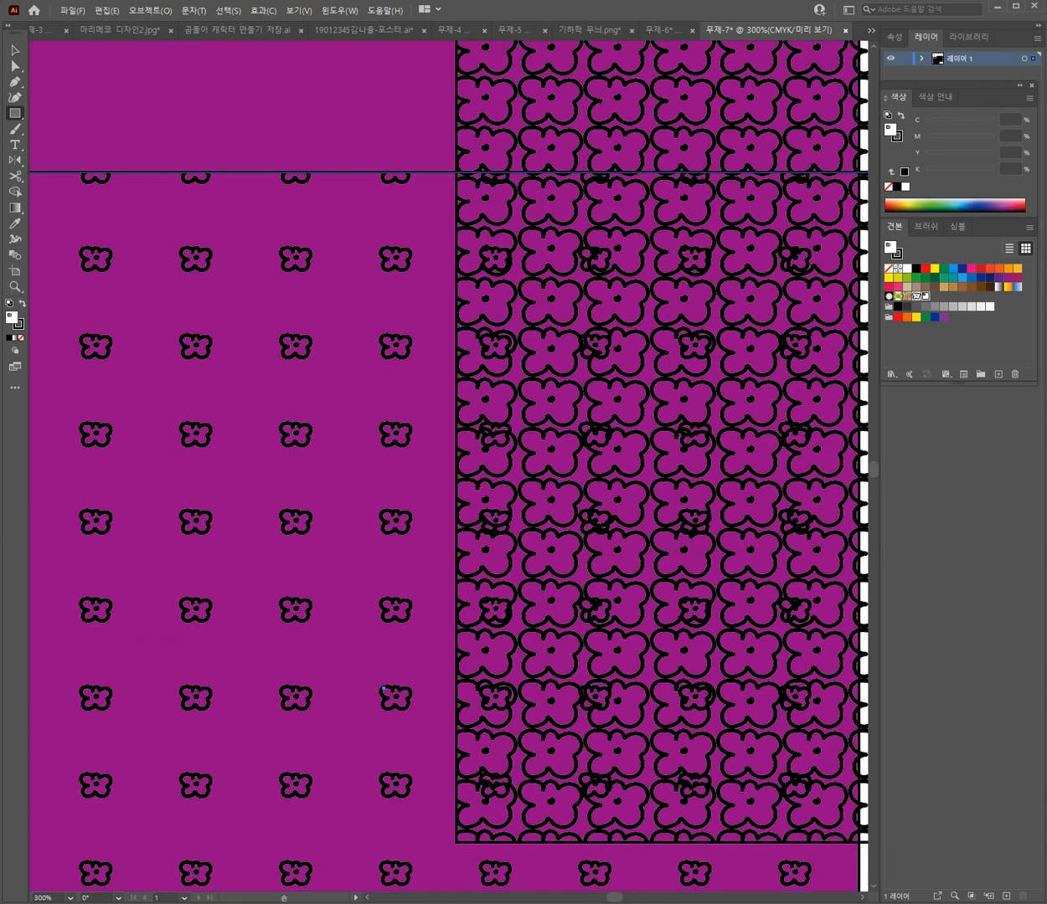
pyautogui.moveTo(383, 688); pyautogui.dragTo(383, 768)
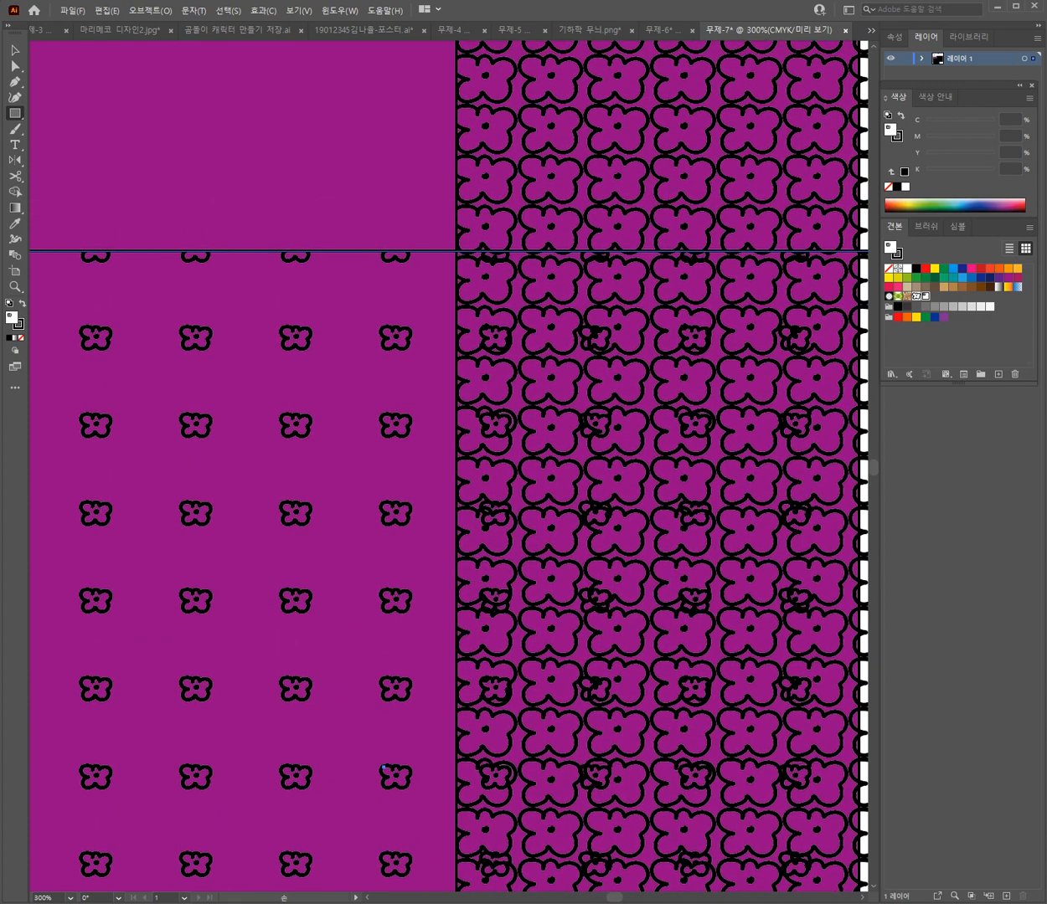
pyautogui.press('space')
pyautogui.moveTo(383, 452); pyautogui.dragTo(479, 883)
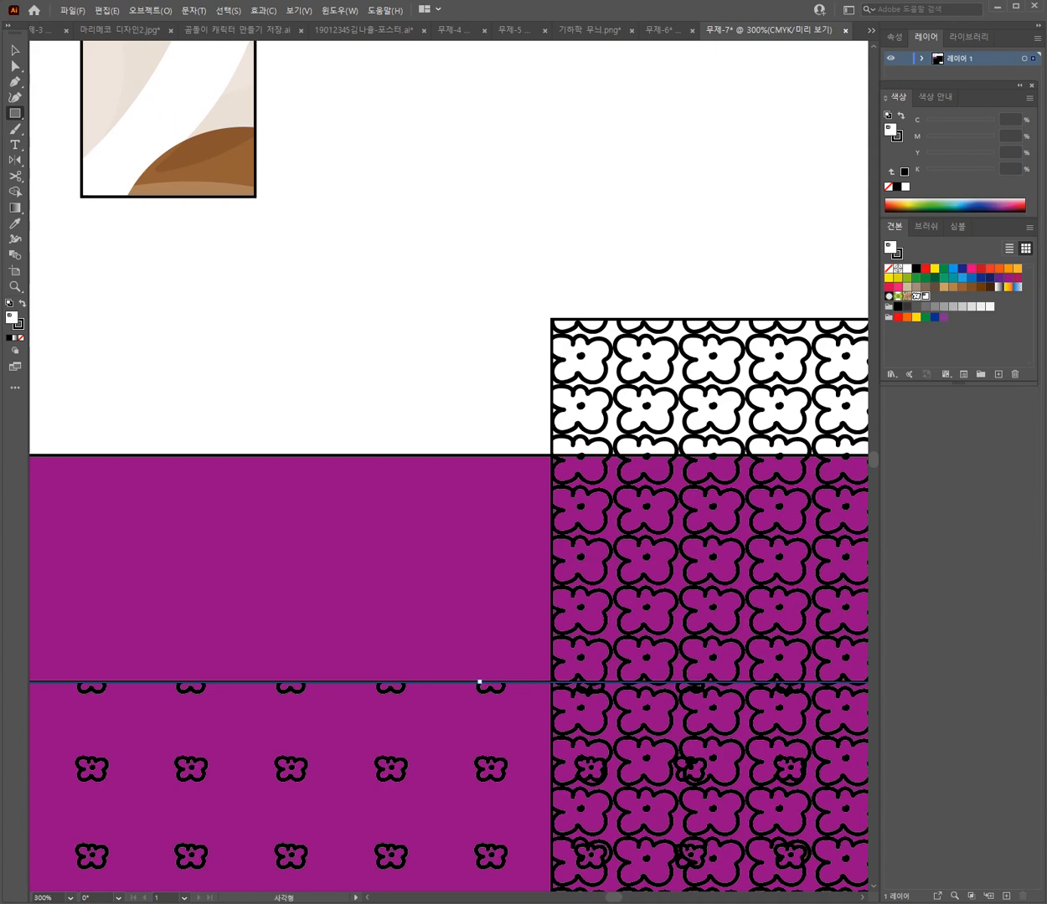
pyautogui.press('i')
pyautogui.click(980, 286)
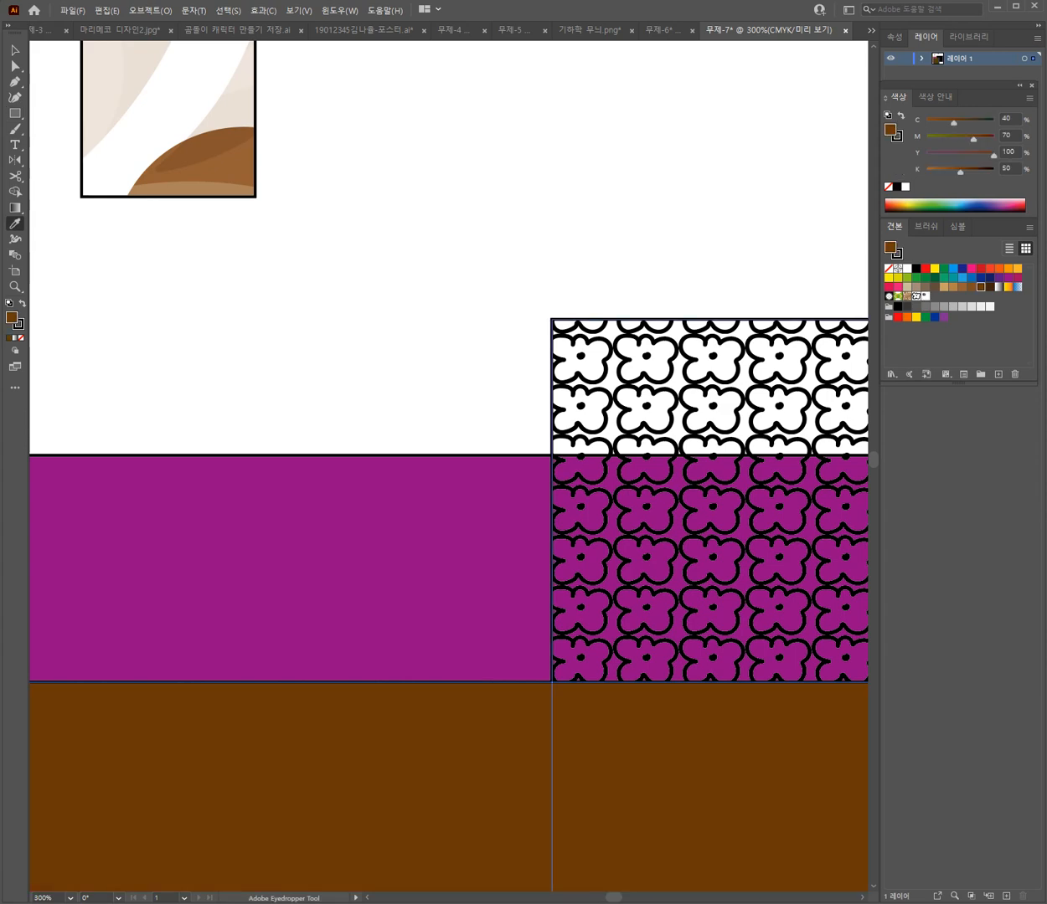
pyautogui.press('ctrl')
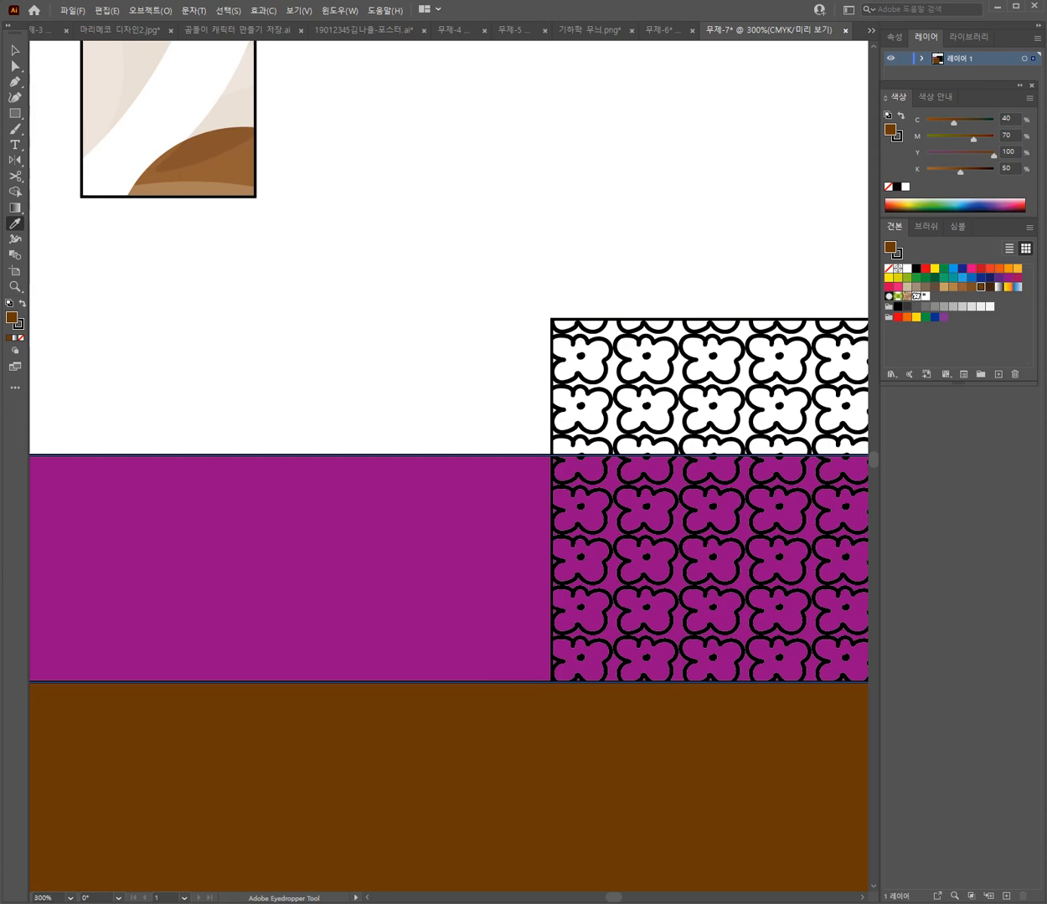
pyautogui.click(479, 678)
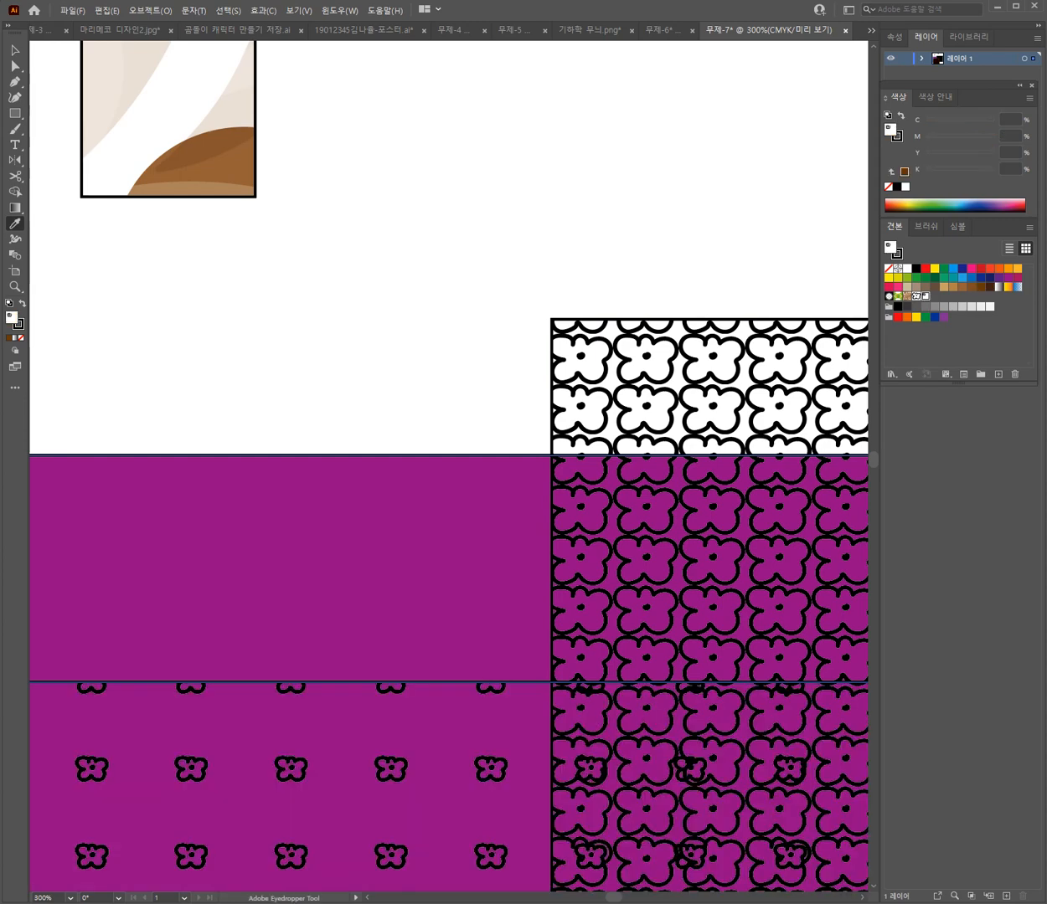
# Step: Fill the purple rectangle with the brown swatch (C 35, M 60, Y 80, K 25) and move the dense flower-patterned rectangle up and left
pyautogui.click(417, 456)
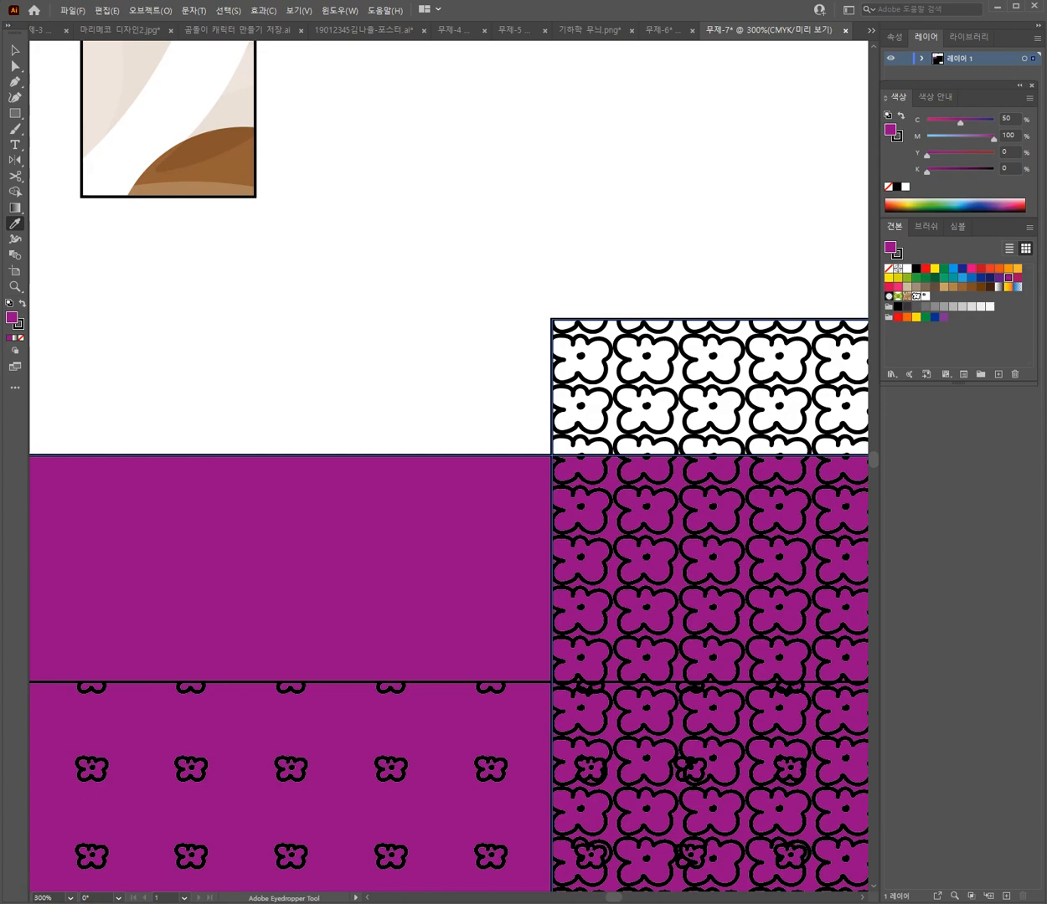
pyautogui.click(963, 286)
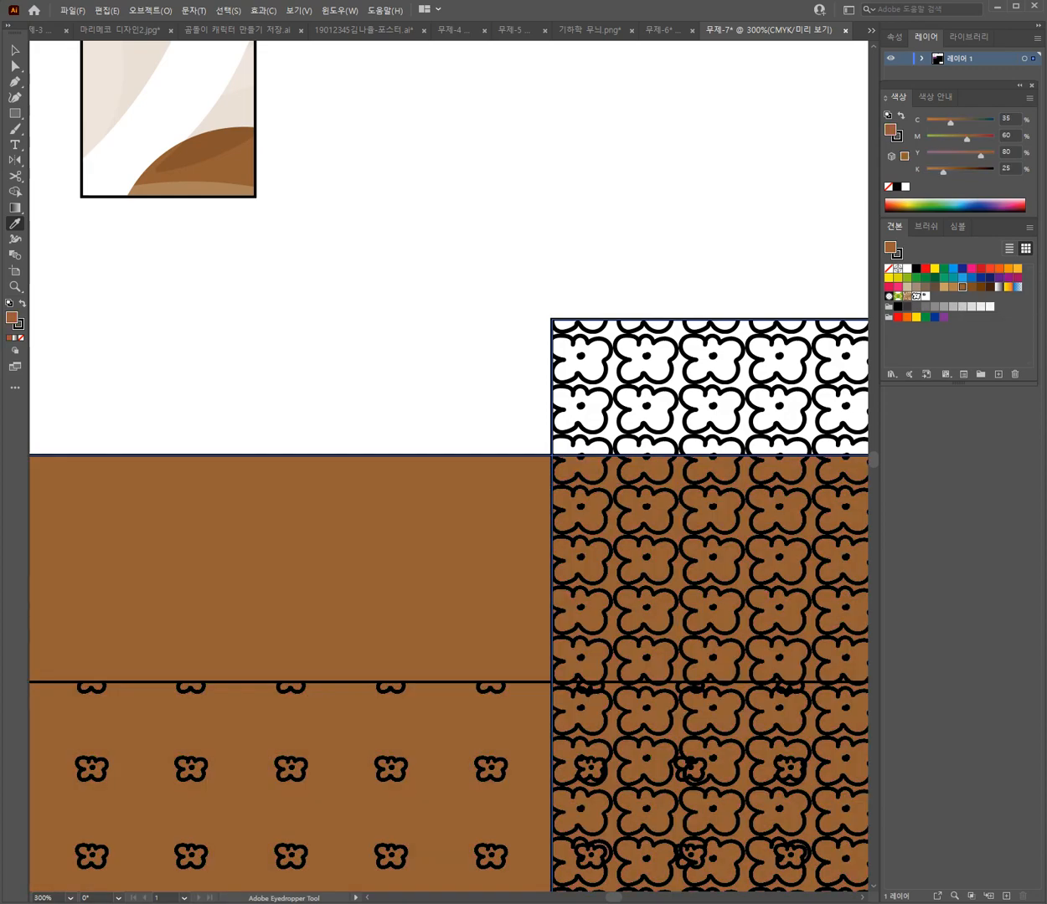
pyautogui.moveTo(722, 590); pyautogui.dragTo(539, 489)
pyautogui.press('i')
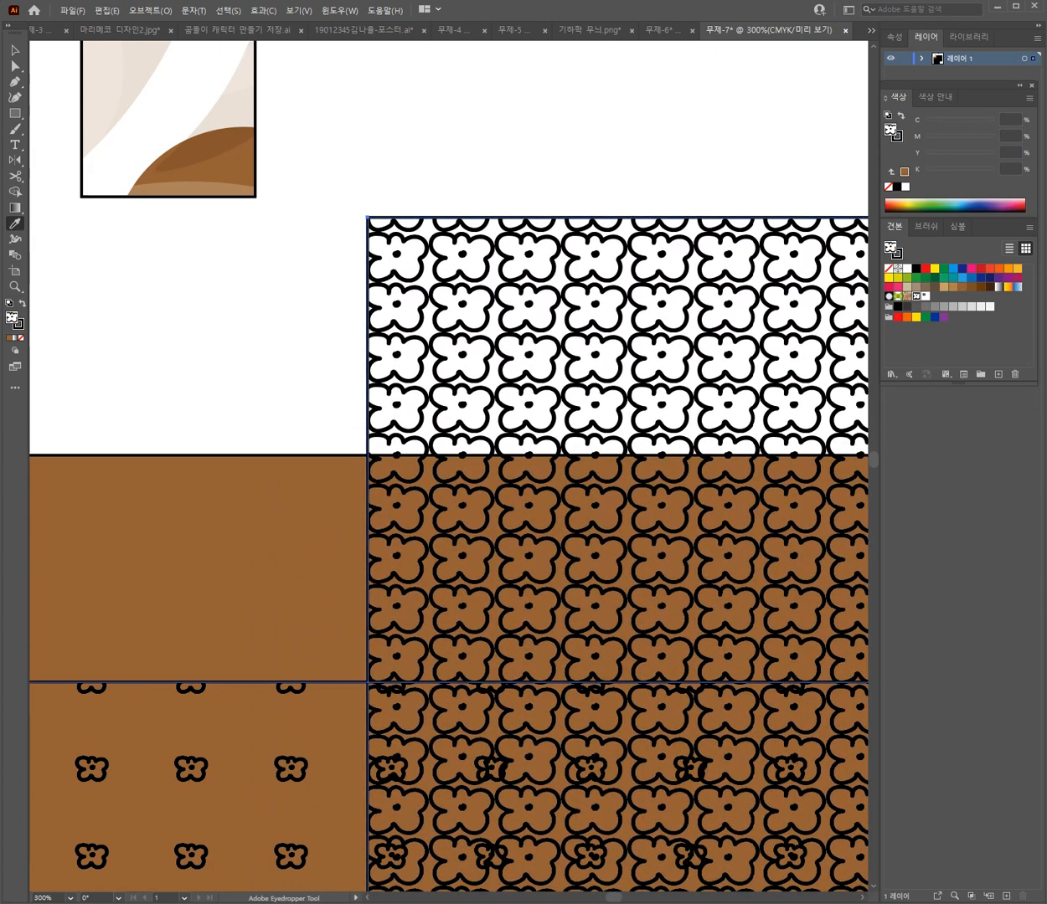